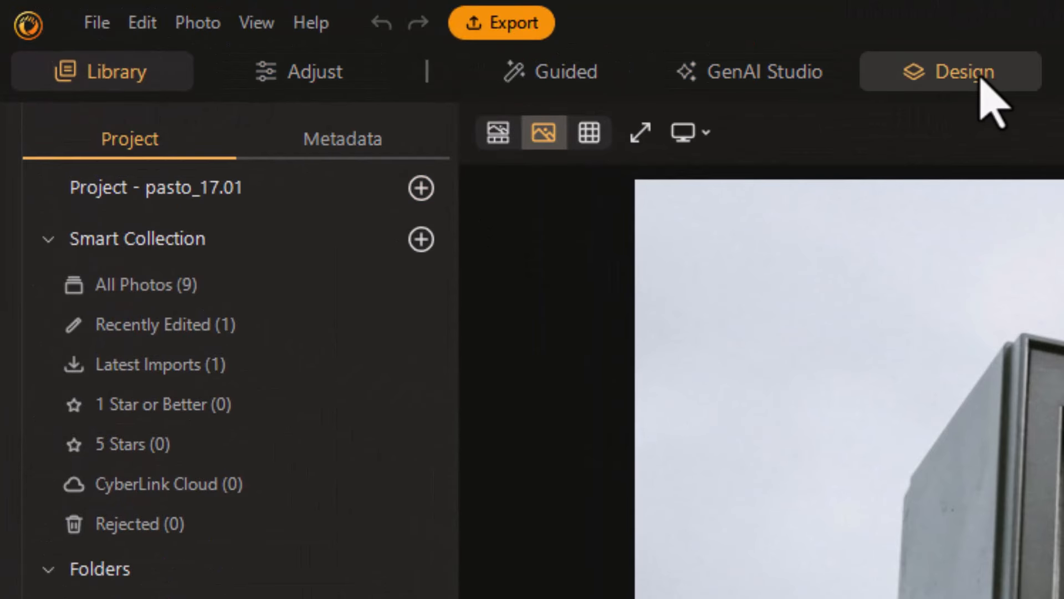
- Open the television photo in the Design workspace without adding a background layer beneath it
{"action": "left_click", "coordinate": [983, 77]}
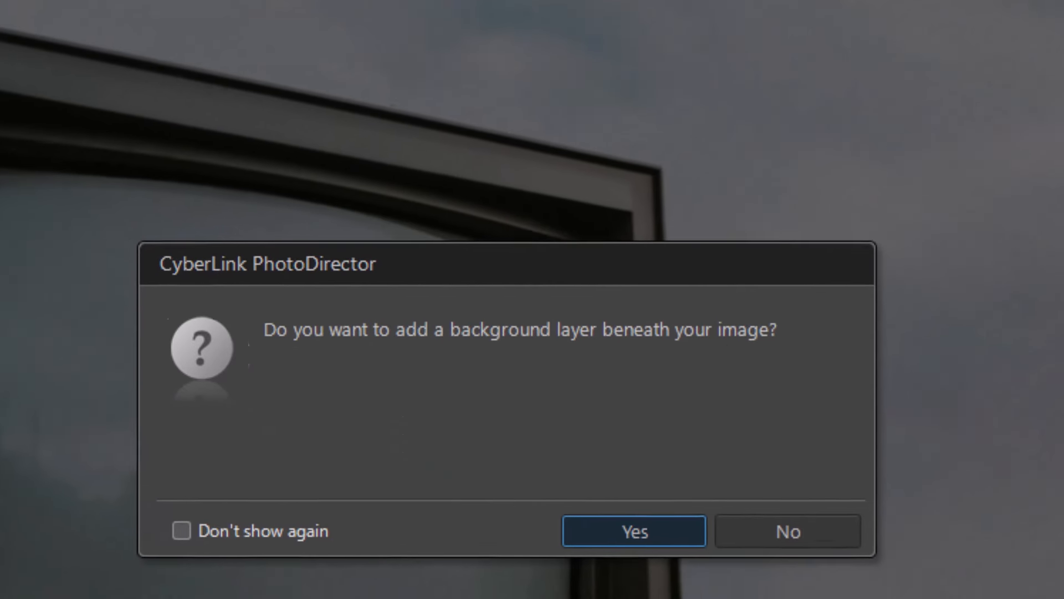
{"action": "left_click", "coordinate": [746, 524]}
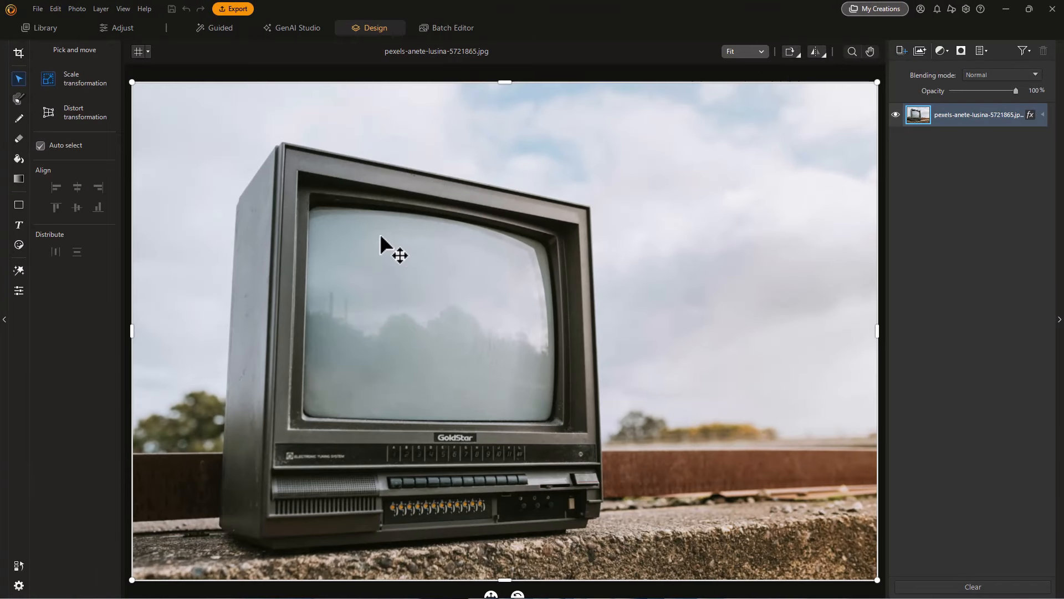
- Paint a rough selection over the middle of the television screen with an enlarged manual selection brush and 25 px feather
{"action": "left_click", "coordinate": [760, 50]}
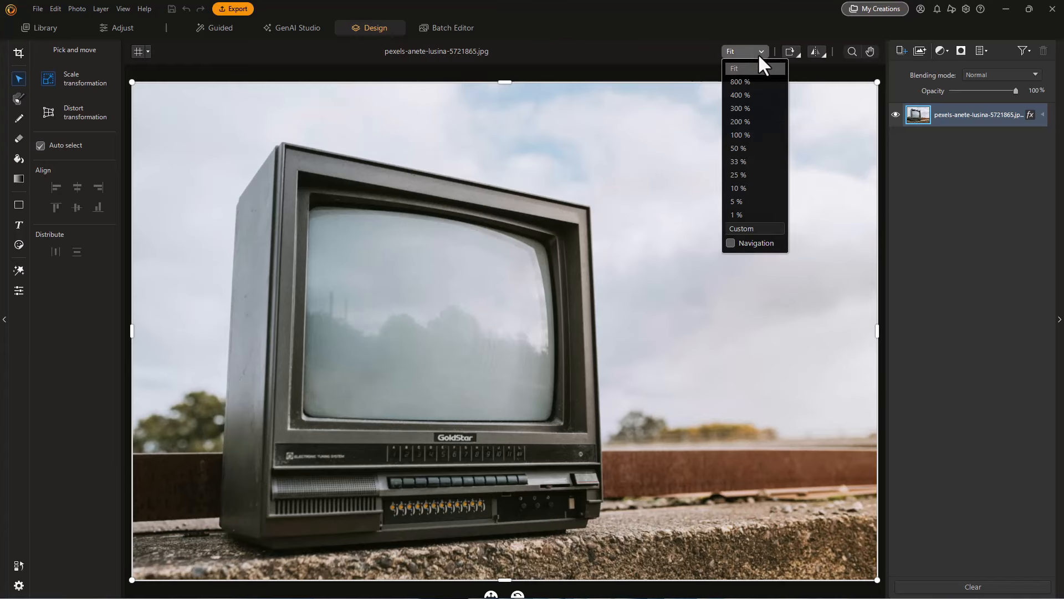
{"action": "left_click", "coordinate": [743, 148]}
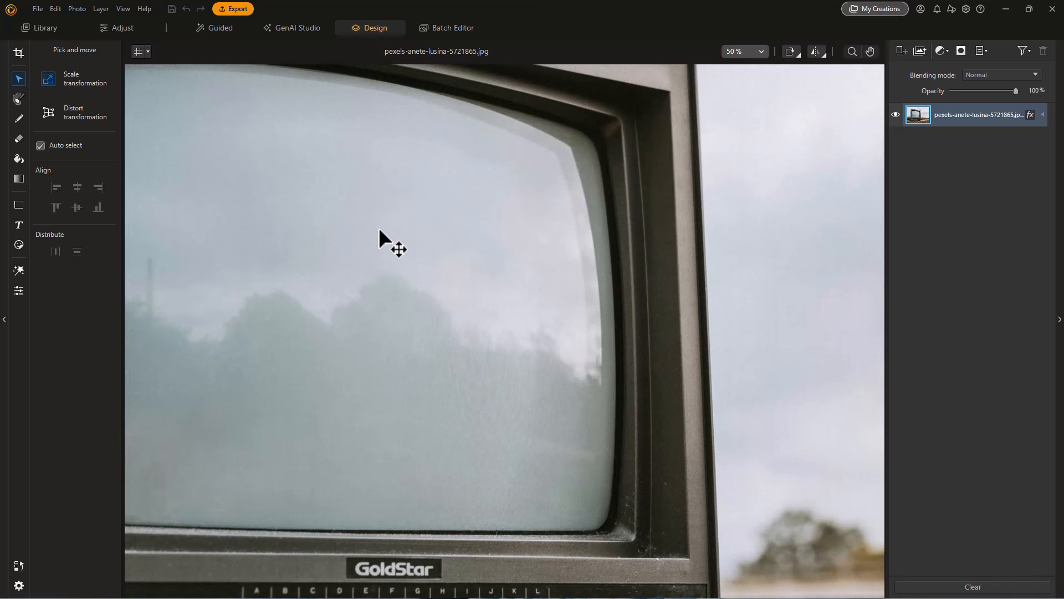
{"action": "left_click", "coordinate": [870, 51]}
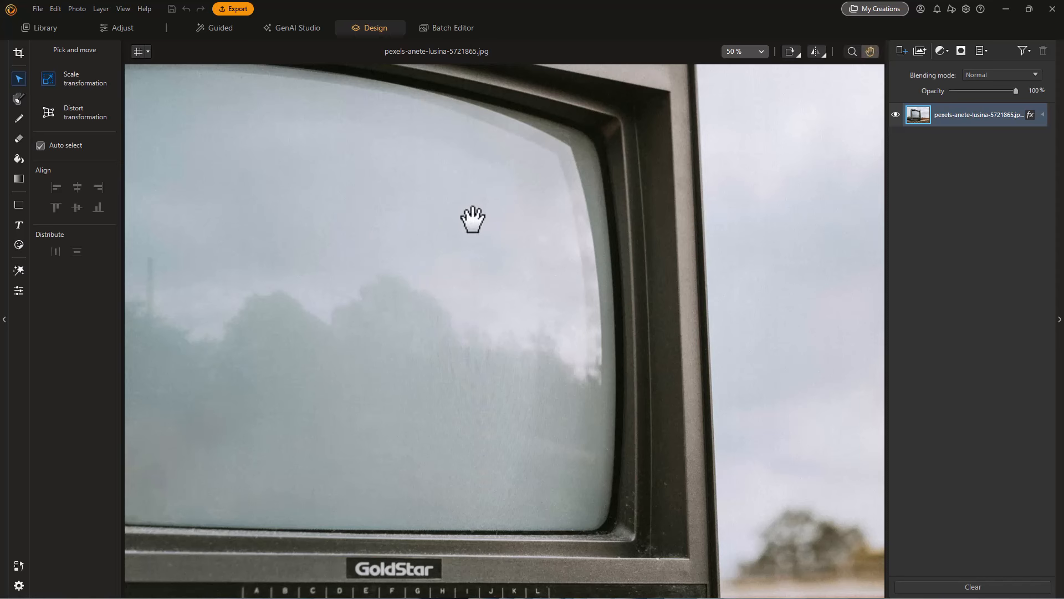
{"action": "left_click_drag", "start_coordinate": [404, 209], "coordinate": [587, 211]}
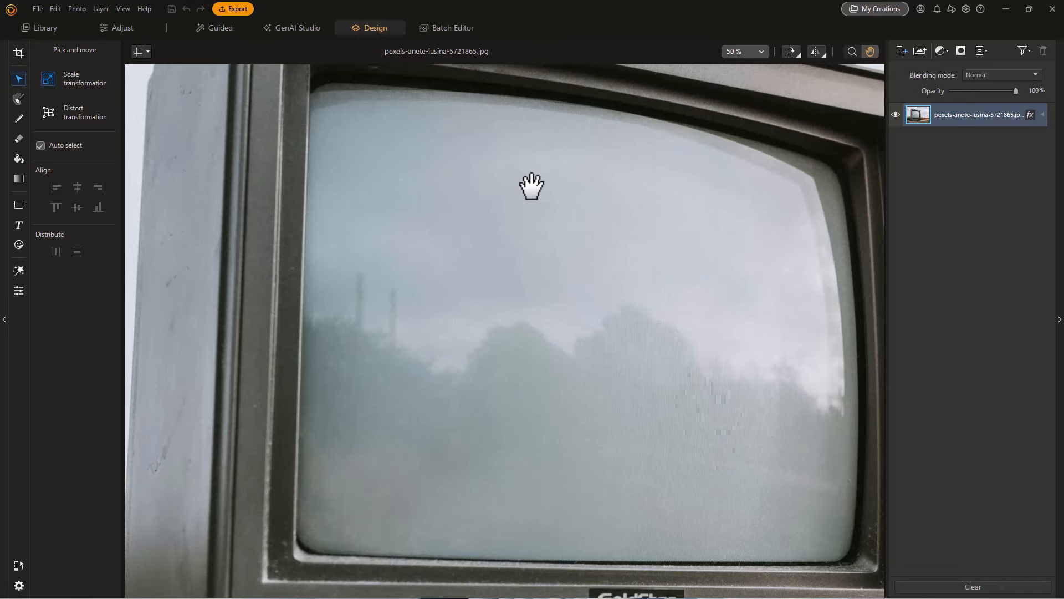
{"action": "mouse_move", "coordinate": [530, 190]}
{"action": "left_mouse_down"}
{"action": "mouse_move", "coordinate": [514, 218]}
{"action": "mouse_move", "coordinate": [542, 203]}
{"action": "left_mouse_up"}
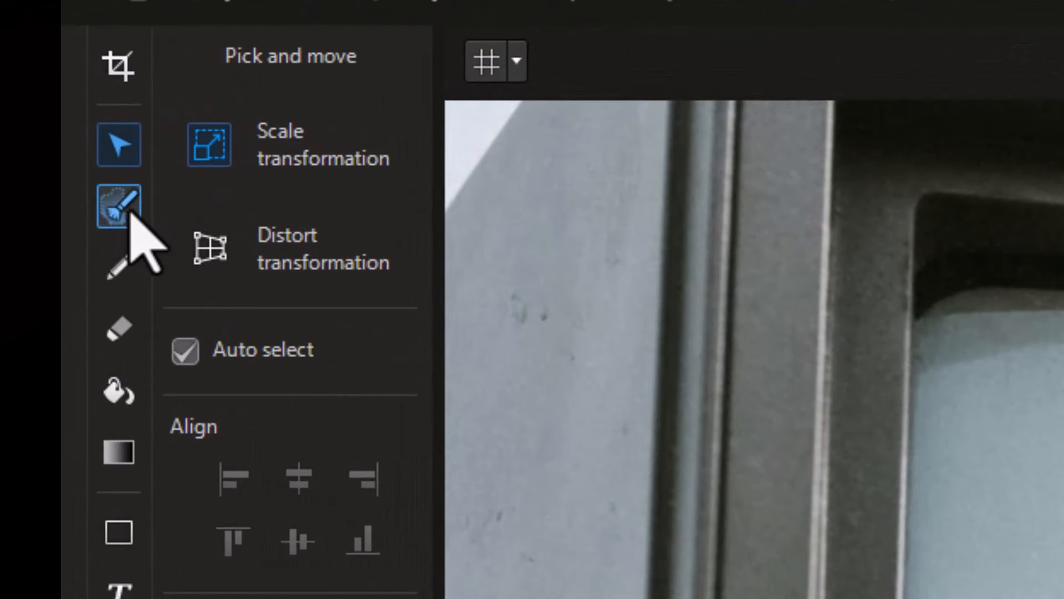
{"action": "left_click", "coordinate": [132, 212]}
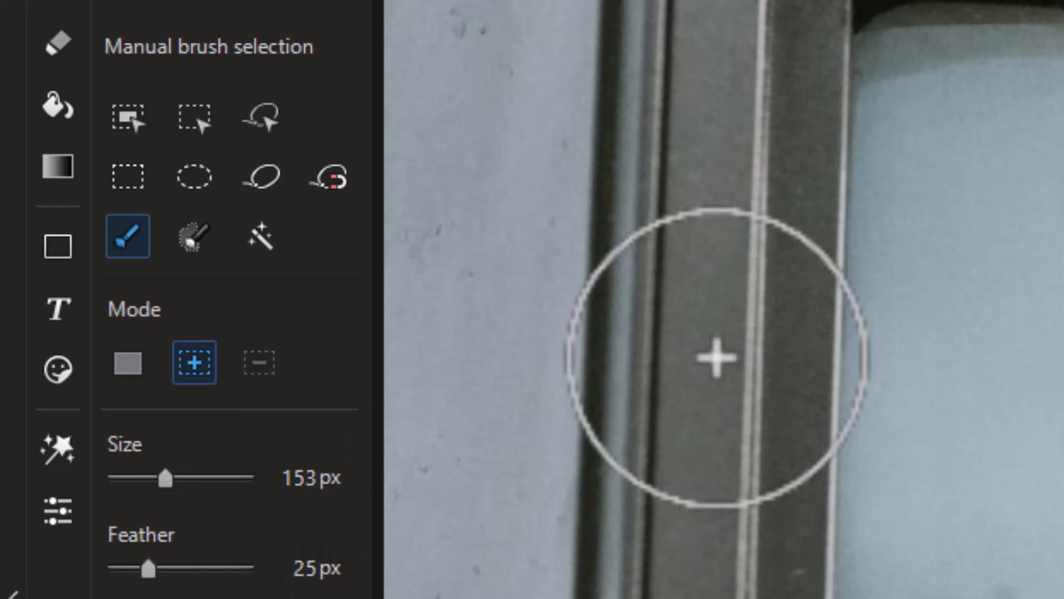
{"action": "left_click_drag", "start_coordinate": [157, 471], "coordinate": [197, 499]}
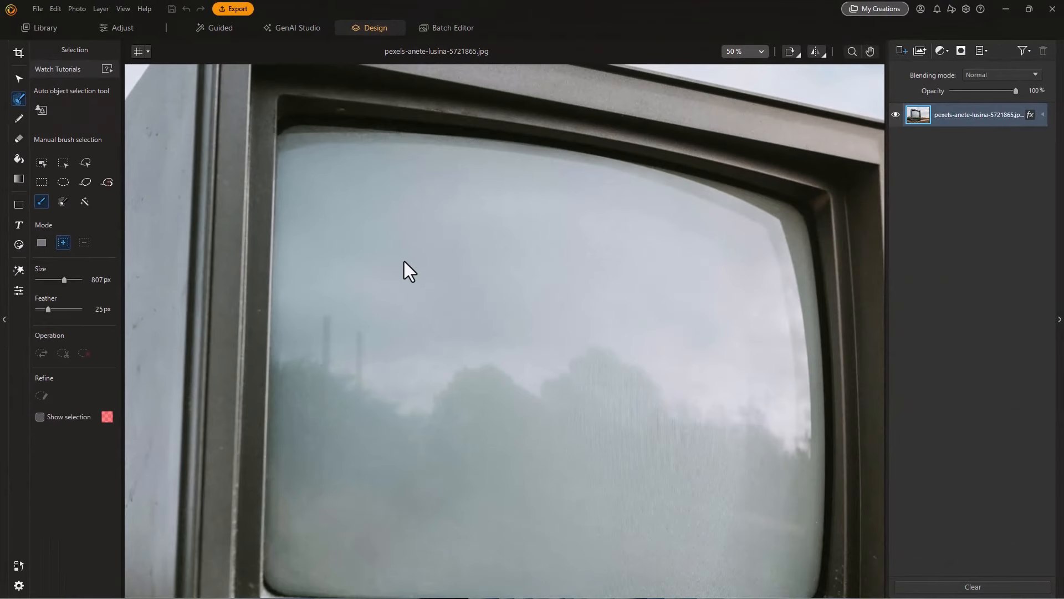
{"action": "mouse_move", "coordinate": [405, 261]}
{"action": "left_mouse_down"}
{"action": "mouse_move", "coordinate": [665, 300]}
{"action": "mouse_move", "coordinate": [694, 420]}
{"action": "mouse_move", "coordinate": [688, 482]}
{"action": "mouse_move", "coordinate": [496, 466]}
{"action": "mouse_move", "coordinate": [405, 476]}
{"action": "mouse_move", "coordinate": [395, 318]}
{"action": "left_mouse_up"}
{"action": "left_click_drag", "start_coordinate": [403, 267], "coordinate": [403, 267]}
- Set the selection brush size to 262 px and extend the selection along the upper edge of the television screen
{"action": "left_click_drag", "start_coordinate": [66, 280], "coordinate": [59, 282]}
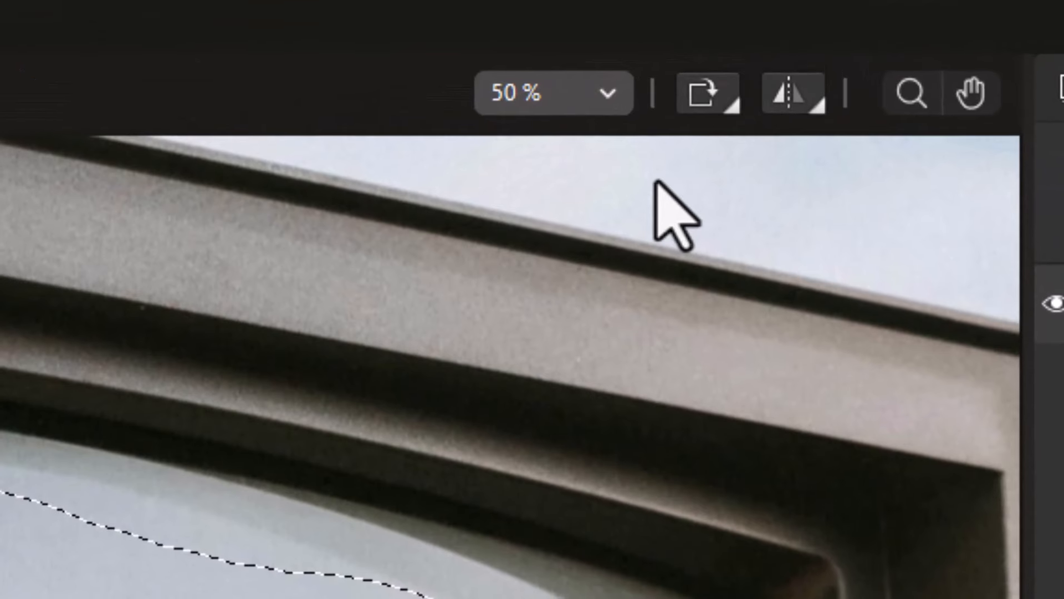
{"action": "left_click", "coordinate": [611, 93]}
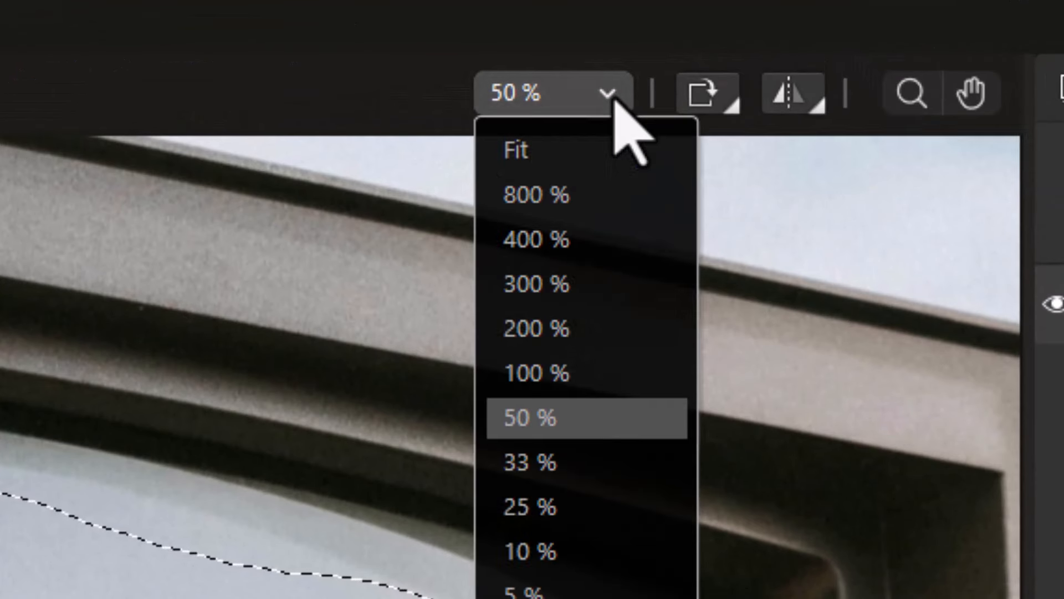
{"action": "left_click", "coordinate": [563, 371]}
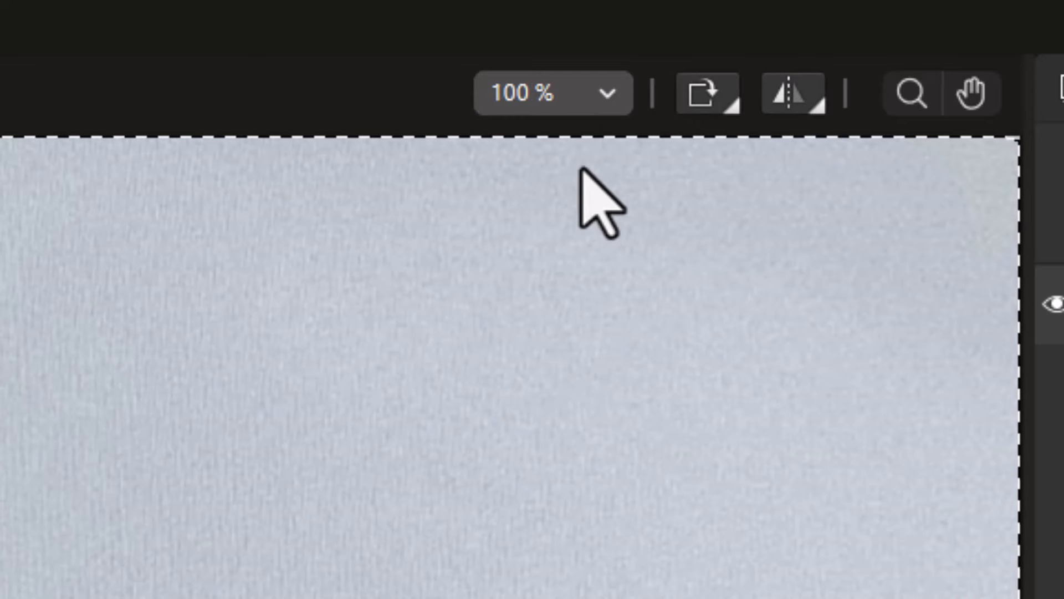
{"action": "left_click", "coordinate": [608, 93]}
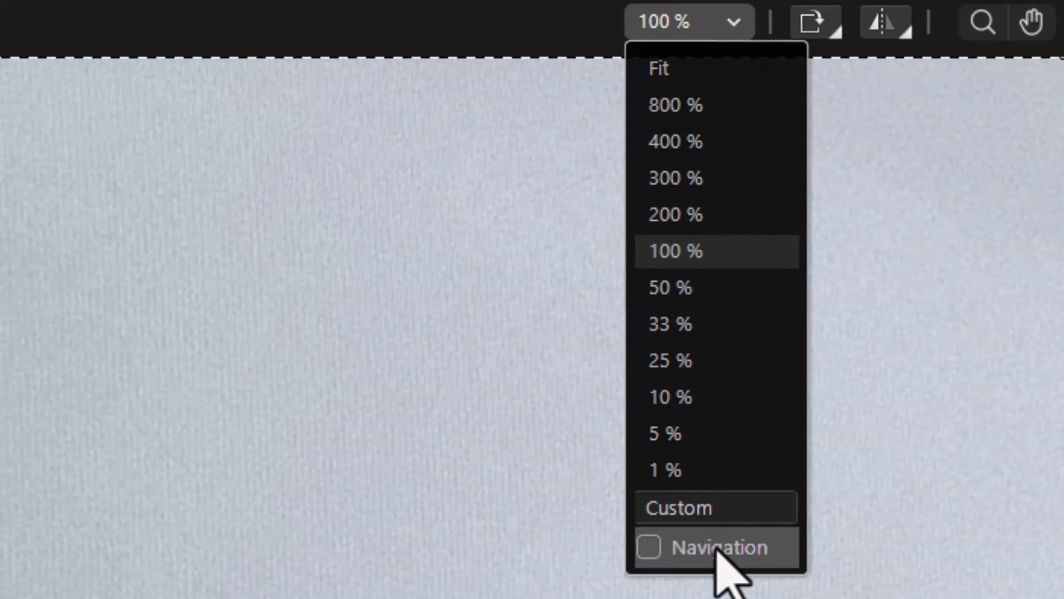
{"action": "left_click", "coordinate": [720, 551]}
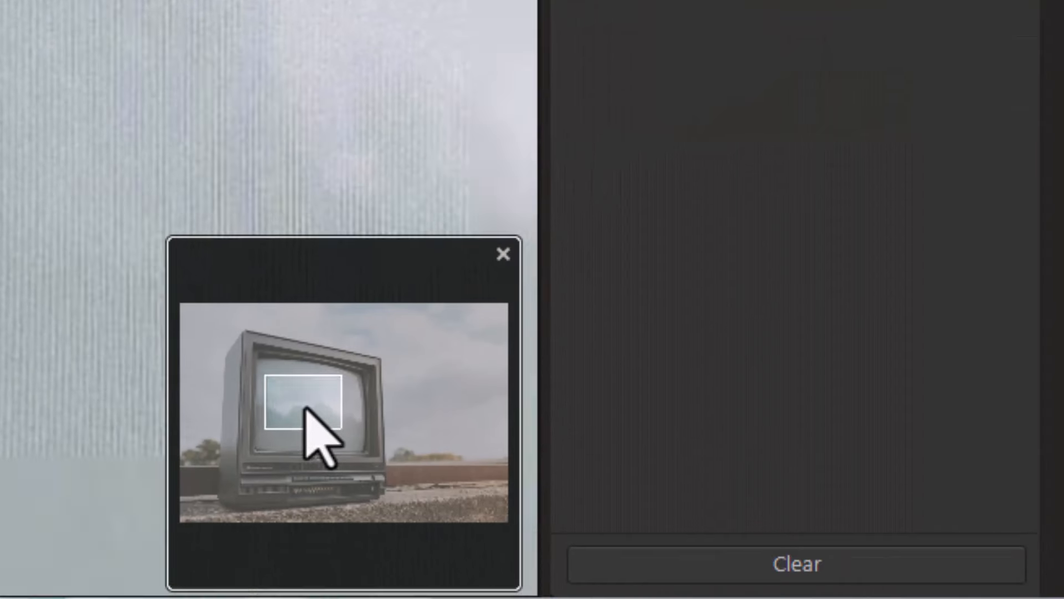
{"action": "left_click_drag", "start_coordinate": [297, 408], "coordinate": [275, 380]}
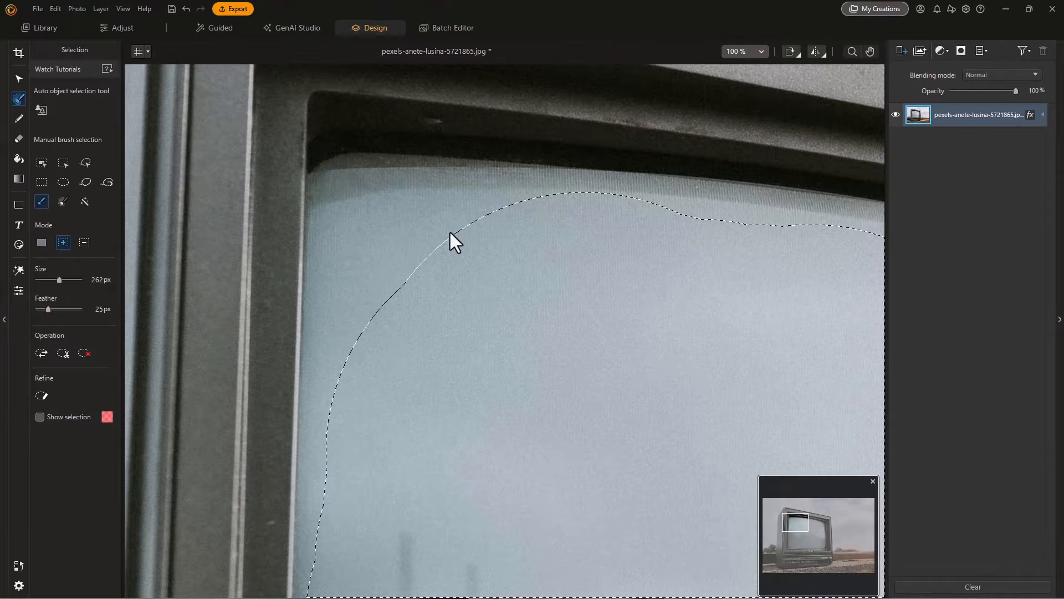
{"action": "left_click", "coordinate": [450, 231]}
{"action": "left_click_drag", "start_coordinate": [457, 233], "coordinate": [484, 235]}
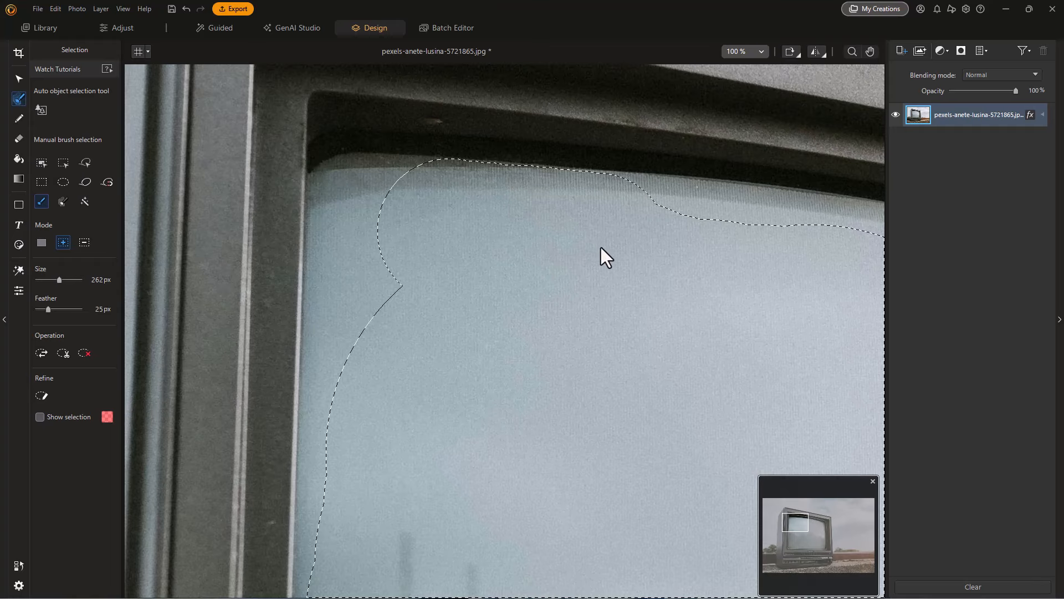
{"action": "left_click_drag", "start_coordinate": [691, 254], "coordinate": [736, 256]}
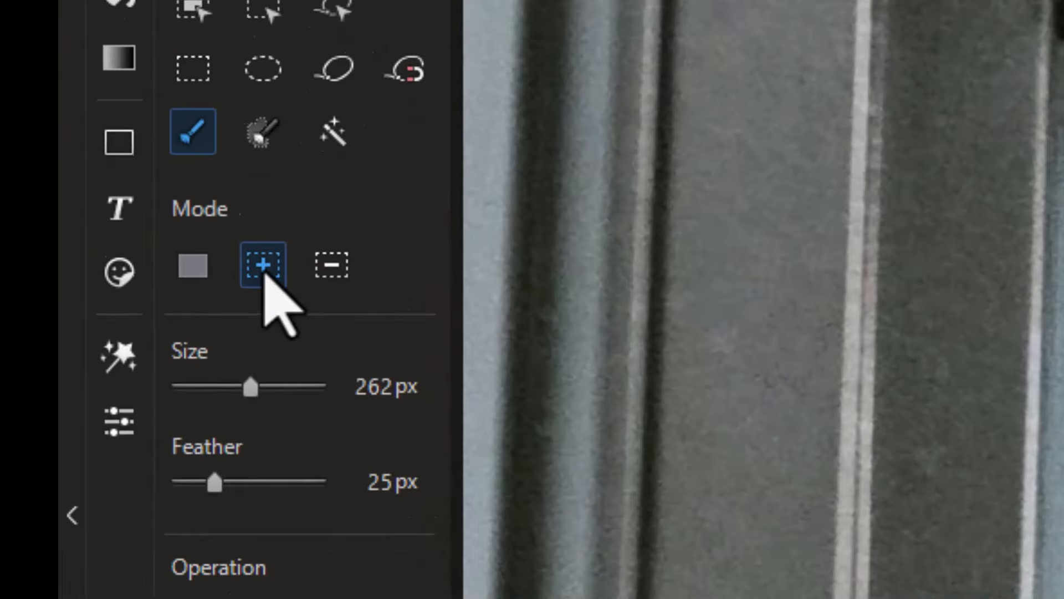
- Set the selection brush size to 174 px and add the area near the television screen's upper-left corner to the selection
{"action": "left_click", "coordinate": [336, 268]}
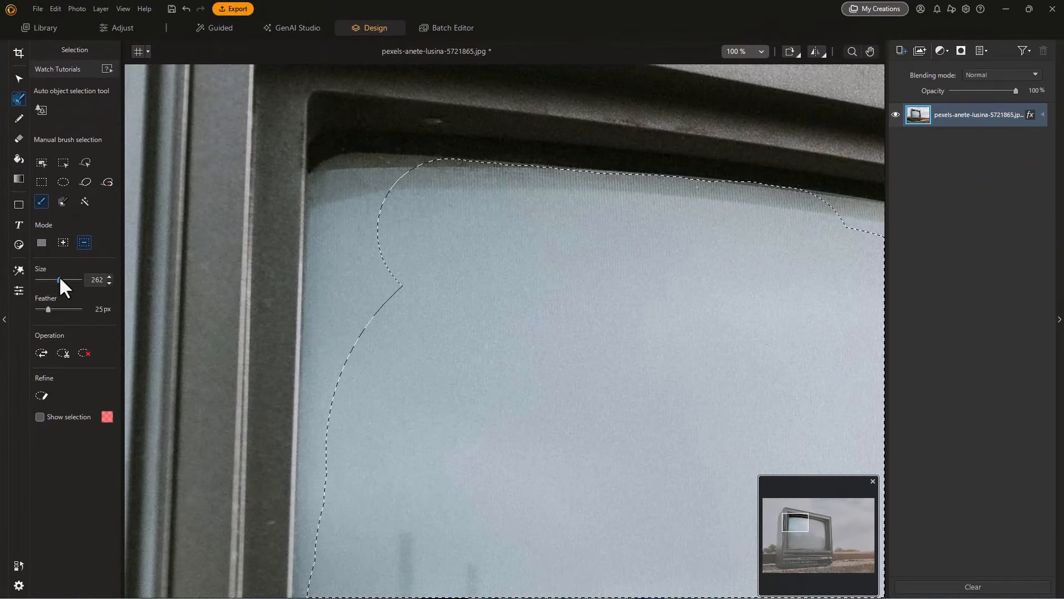
{"action": "left_click_drag", "start_coordinate": [59, 279], "coordinate": [56, 279]}
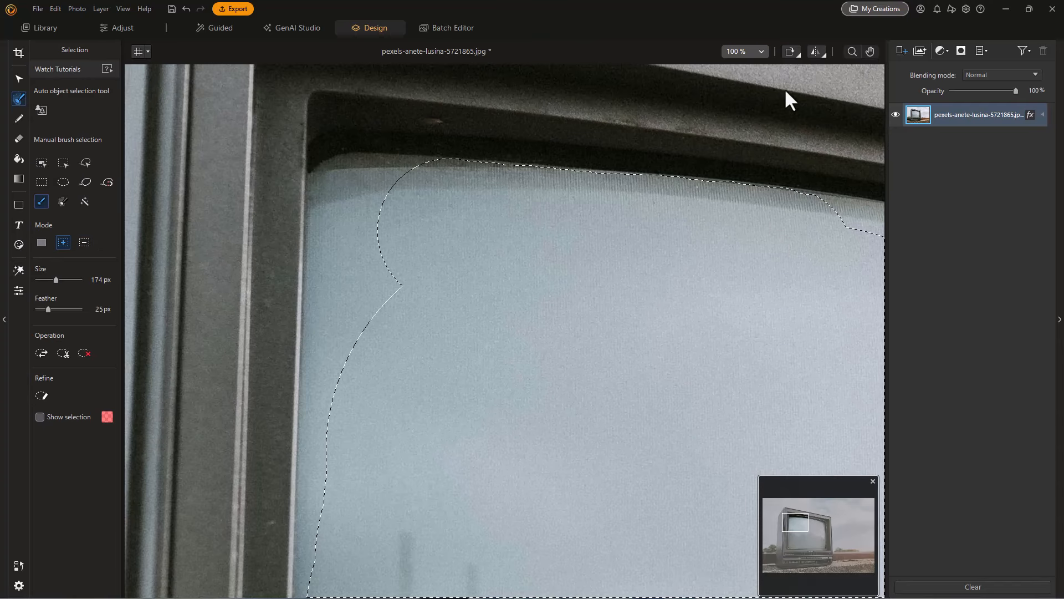
{"action": "left_click", "coordinate": [763, 52]}
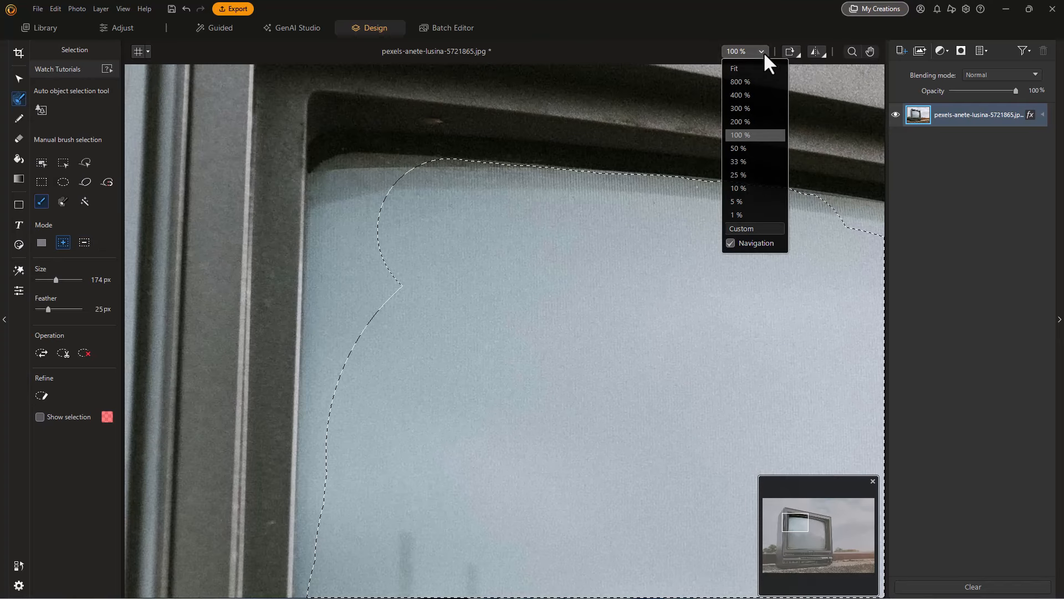
{"action": "left_click", "coordinate": [749, 94]}
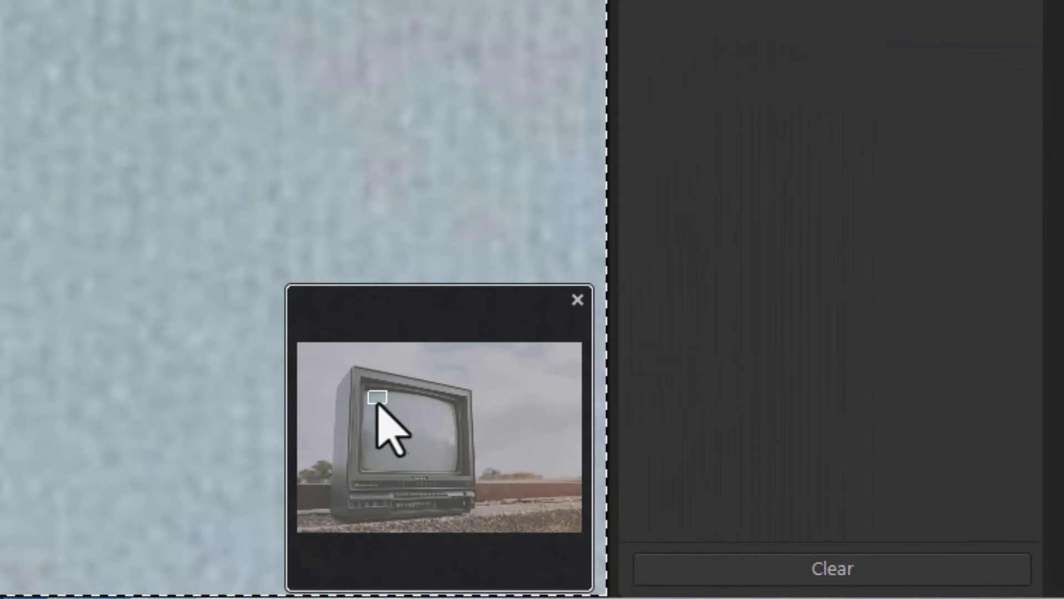
{"action": "left_click_drag", "start_coordinate": [378, 403], "coordinate": [376, 400]}
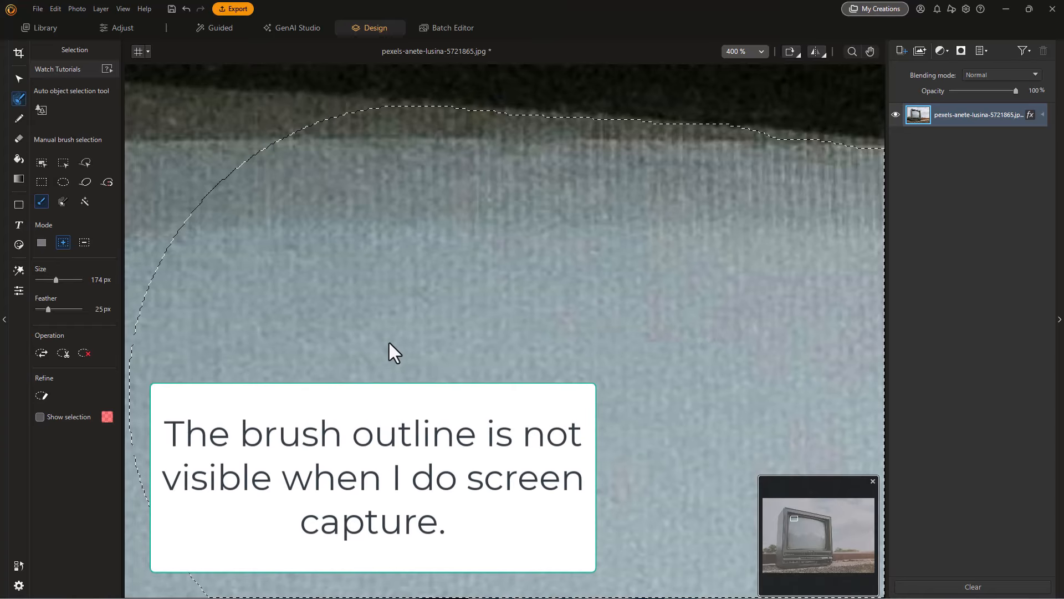
{"action": "left_click", "coordinate": [374, 291]}
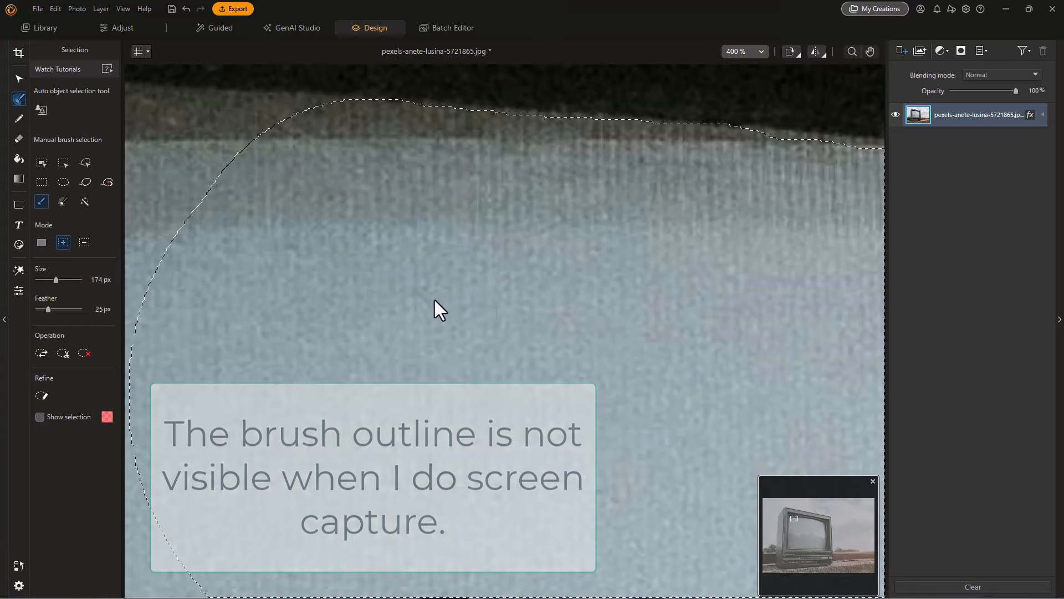
{"action": "left_click", "coordinate": [342, 291]}
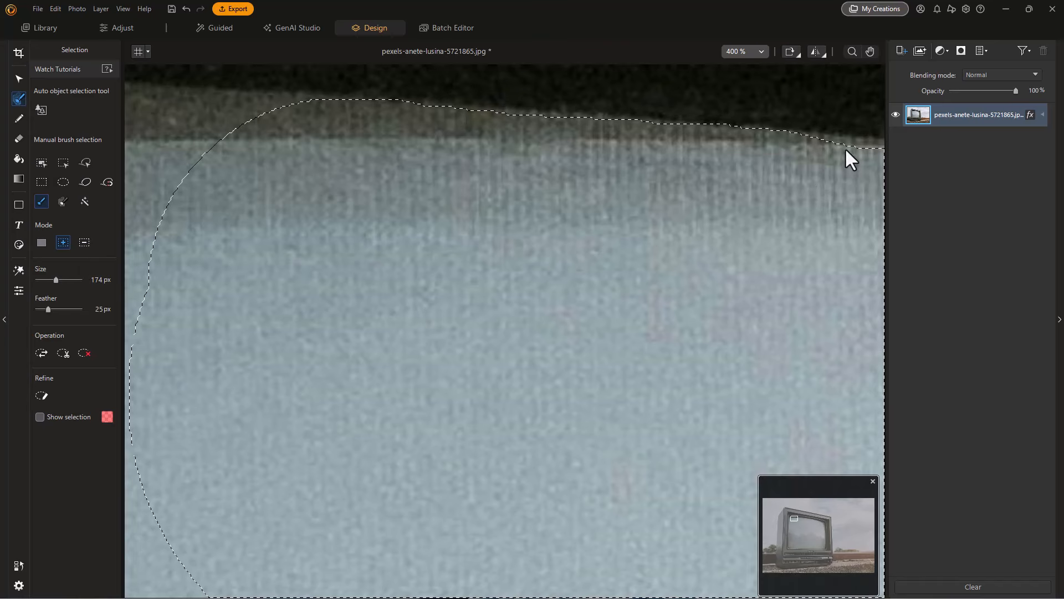
- Save the television image as a PNG file under the suggested file name
{"action": "left_click", "coordinate": [735, 47]}
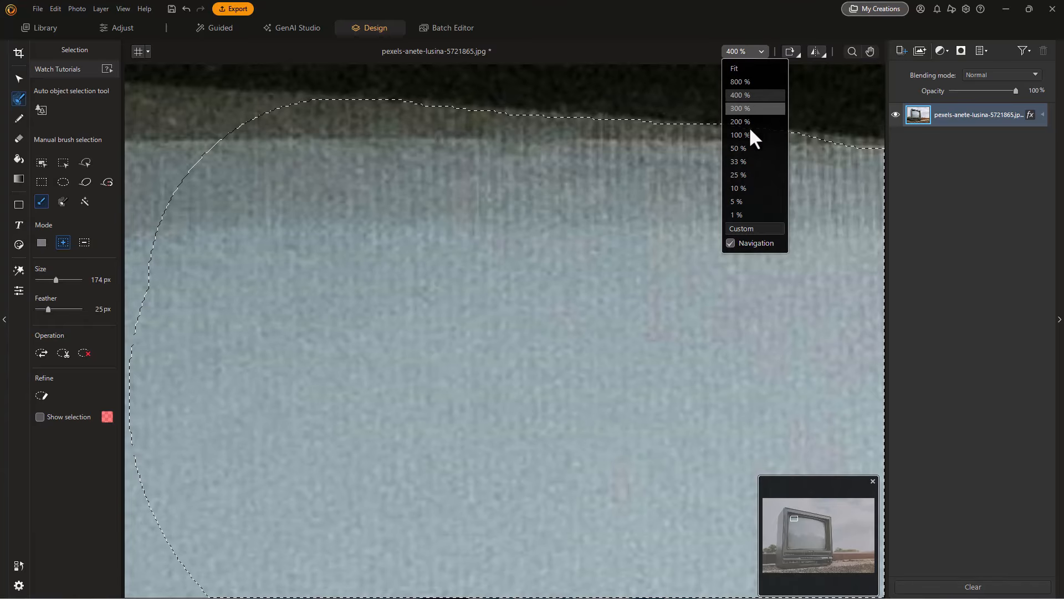
{"action": "left_click", "coordinate": [742, 68]}
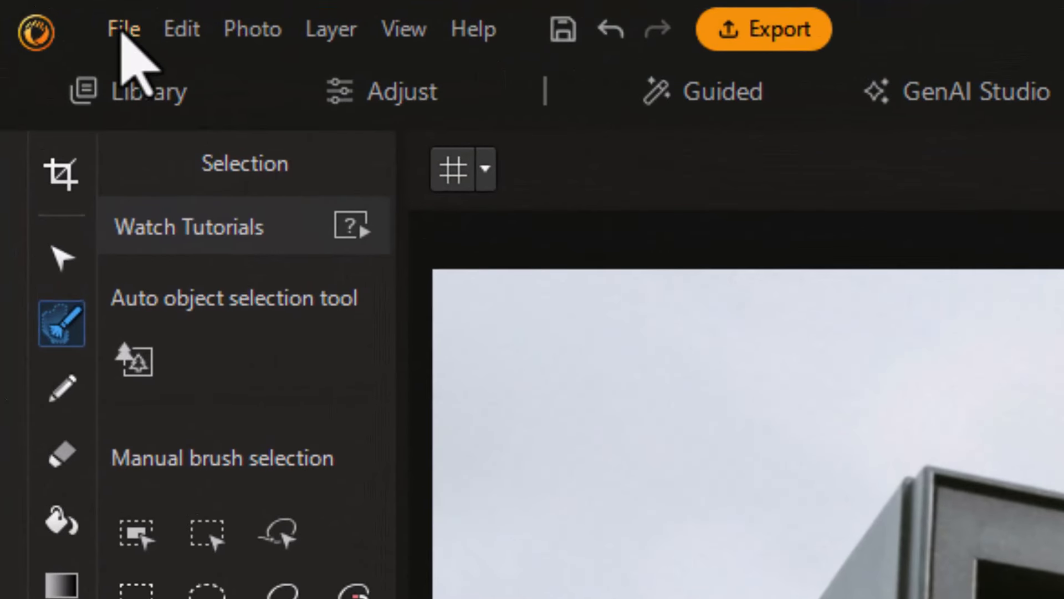
{"action": "left_click", "coordinate": [122, 31]}
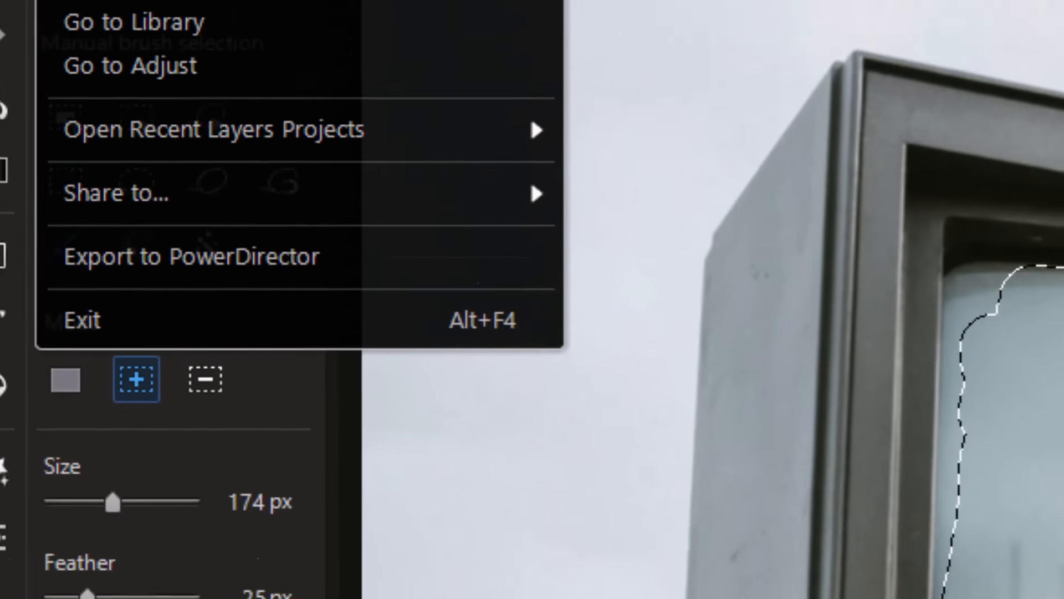
{"action": "left_click", "coordinate": [199, 188]}
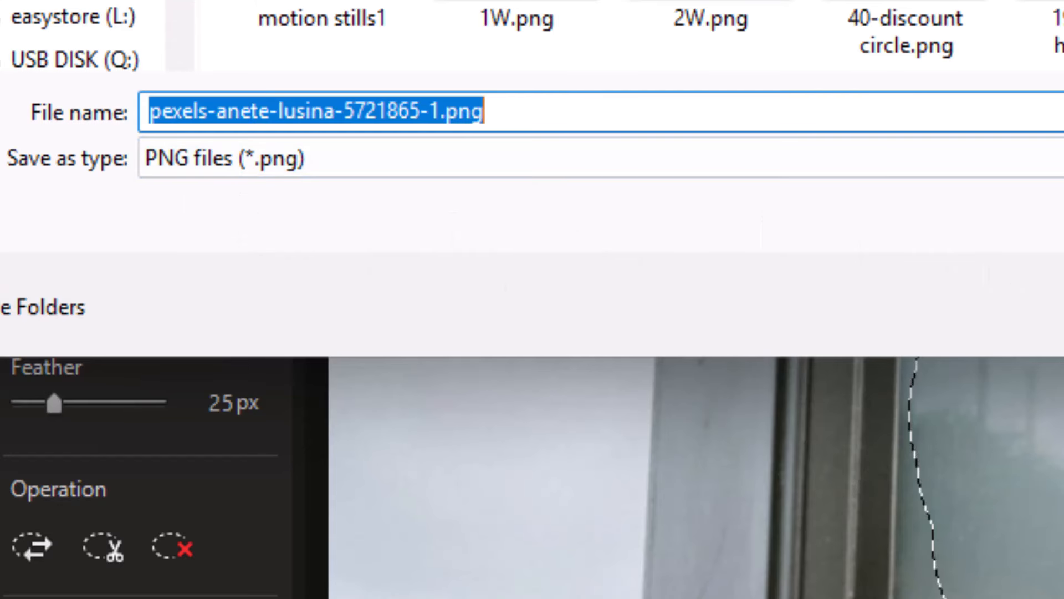
{"action": "key", "text": "Return"}
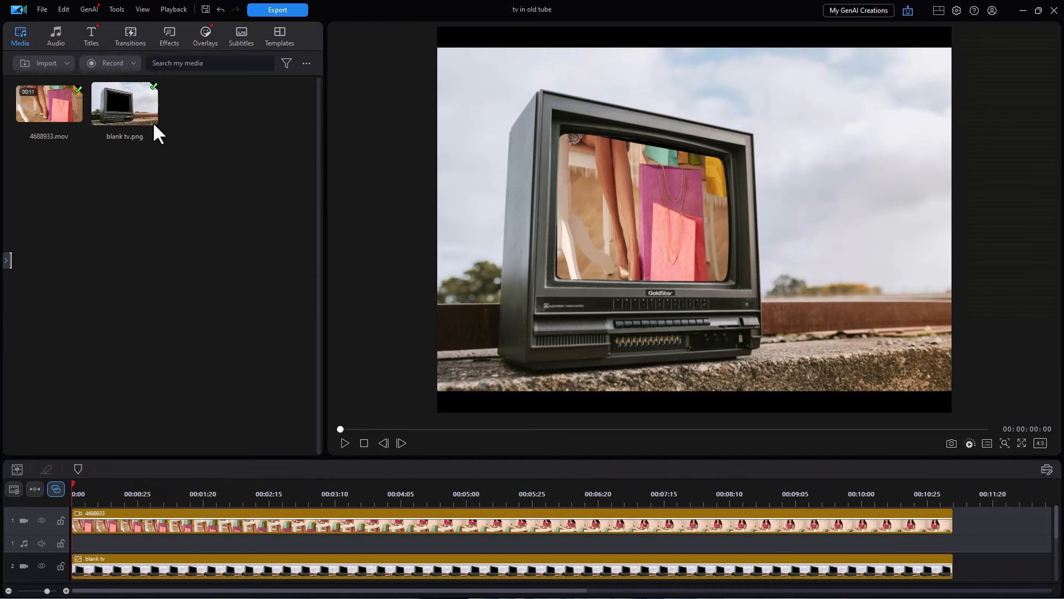
- Switch to PowerDirector and delete the existing 4688933 and blank tv clips from the timeline
{"action": "left_click", "coordinate": [137, 123]}
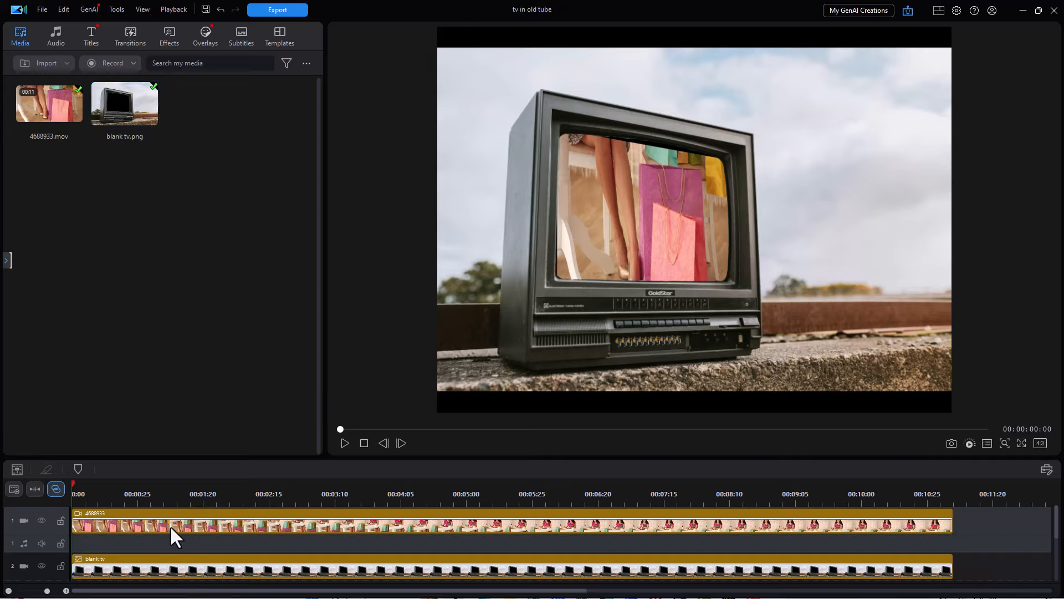
{"action": "left_click", "coordinate": [294, 522]}
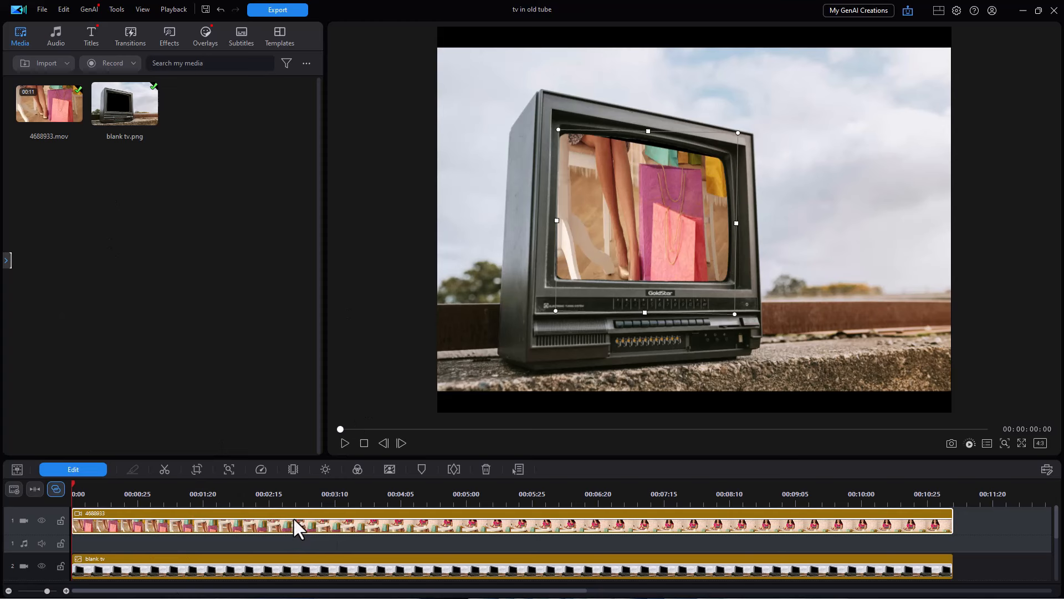
{"action": "key", "text": "Delete"}
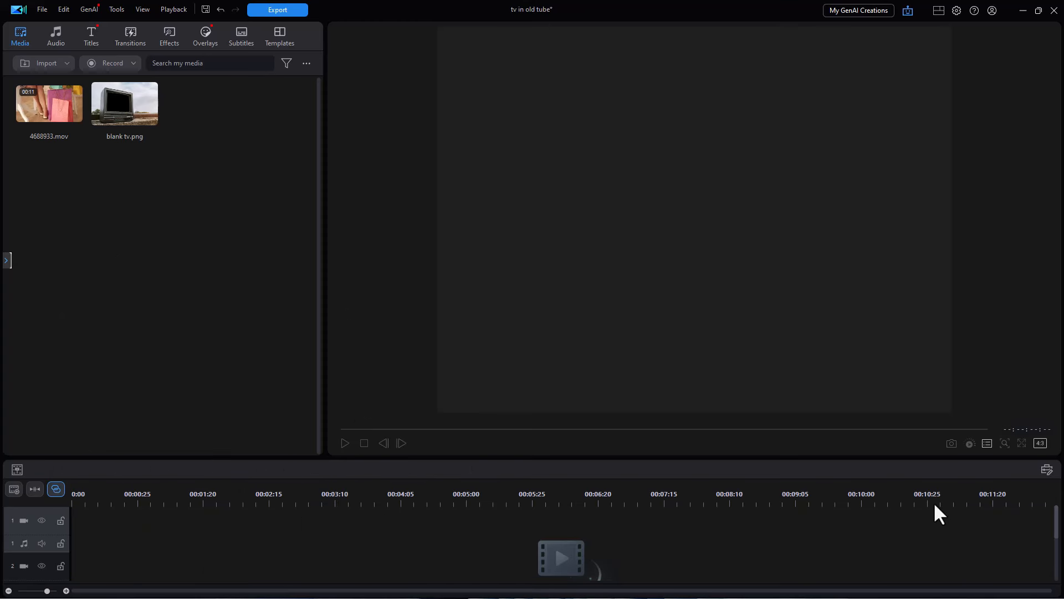
- Place blank tv.png at the start of video track 2 and 4688933.mov at the start of video track 1
{"action": "left_click_drag", "start_coordinate": [119, 104], "coordinate": [64, 558]}
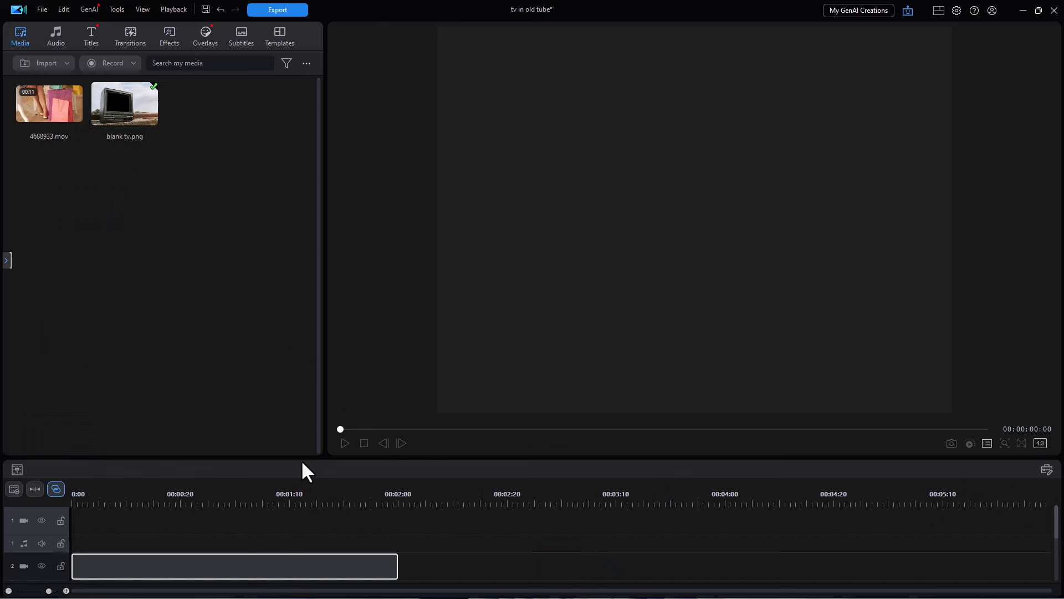
{"action": "left_click_drag", "start_coordinate": [53, 105], "coordinate": [69, 514]}
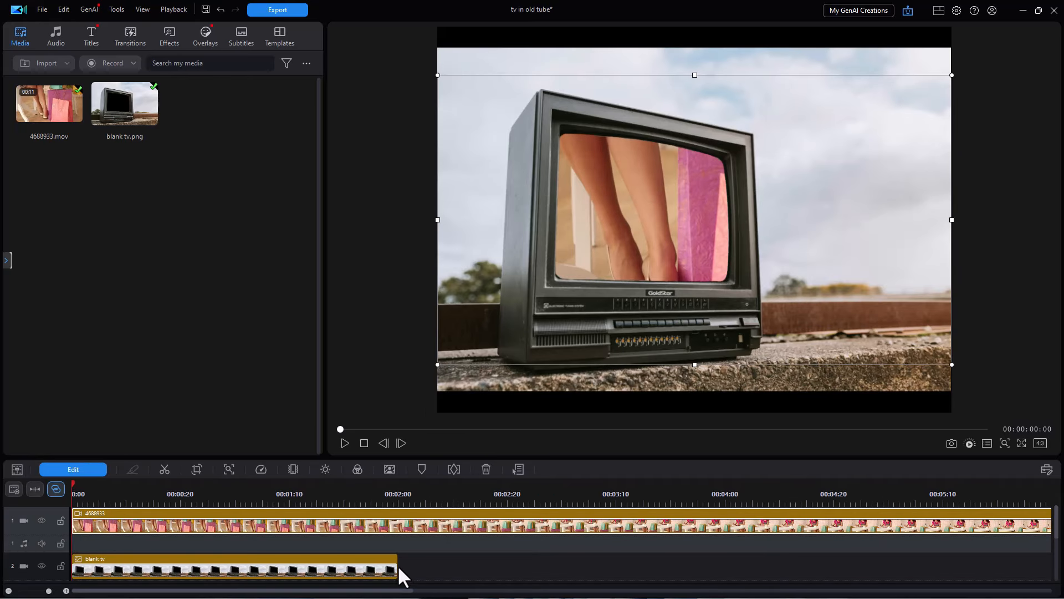
- Extend the blank tv clip on track 2 to end together with the 4688933 video clip
{"action": "left_click_drag", "start_coordinate": [396, 565], "coordinate": [1033, 575]}
{"action": "left_click", "coordinate": [35, 488]}
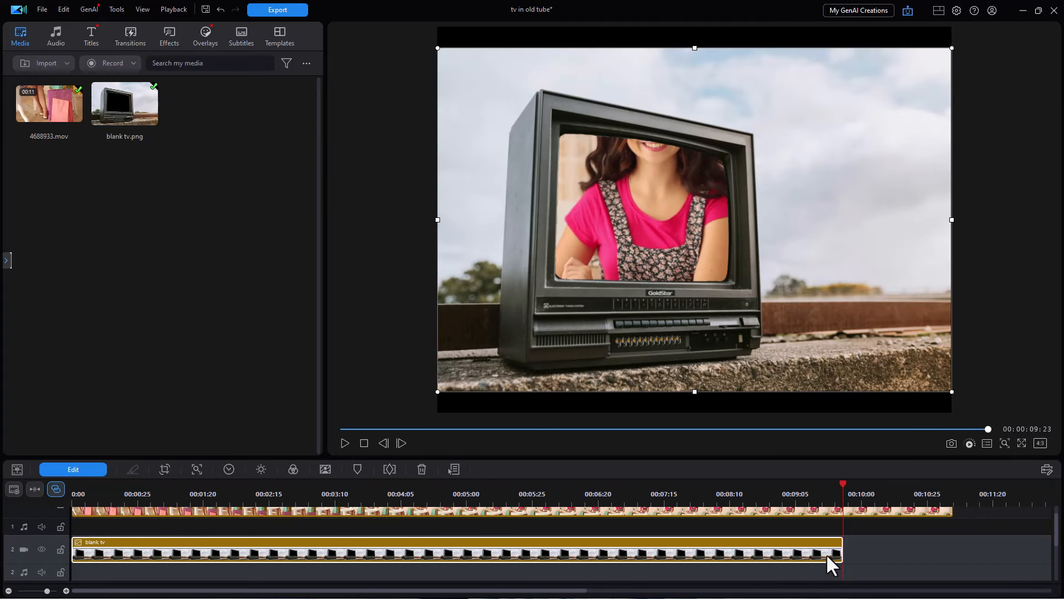
{"action": "left_click_drag", "start_coordinate": [842, 550], "coordinate": [952, 550]}
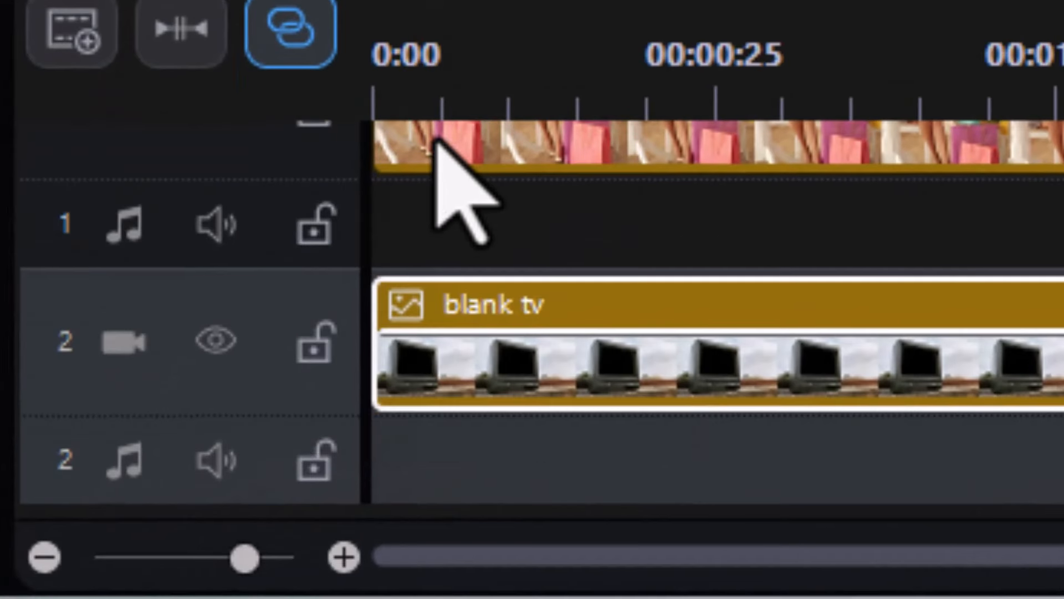
- Lock video track 2, and shrink and reposition the 4688933 clip so its picture fits behind the television's screen opening
{"action": "left_click", "coordinate": [311, 349]}
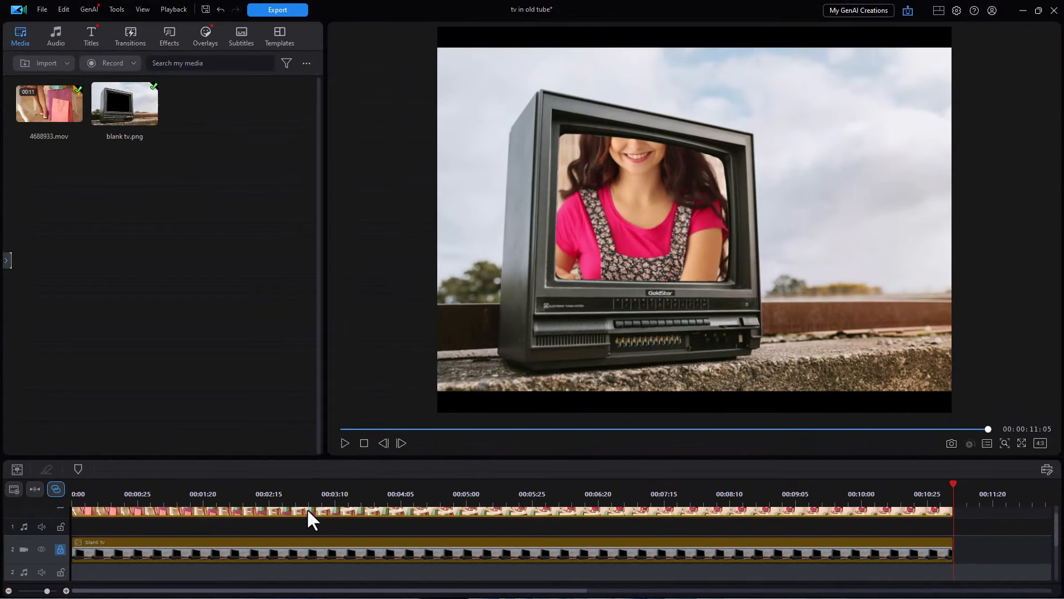
{"action": "left_click", "coordinate": [308, 510]}
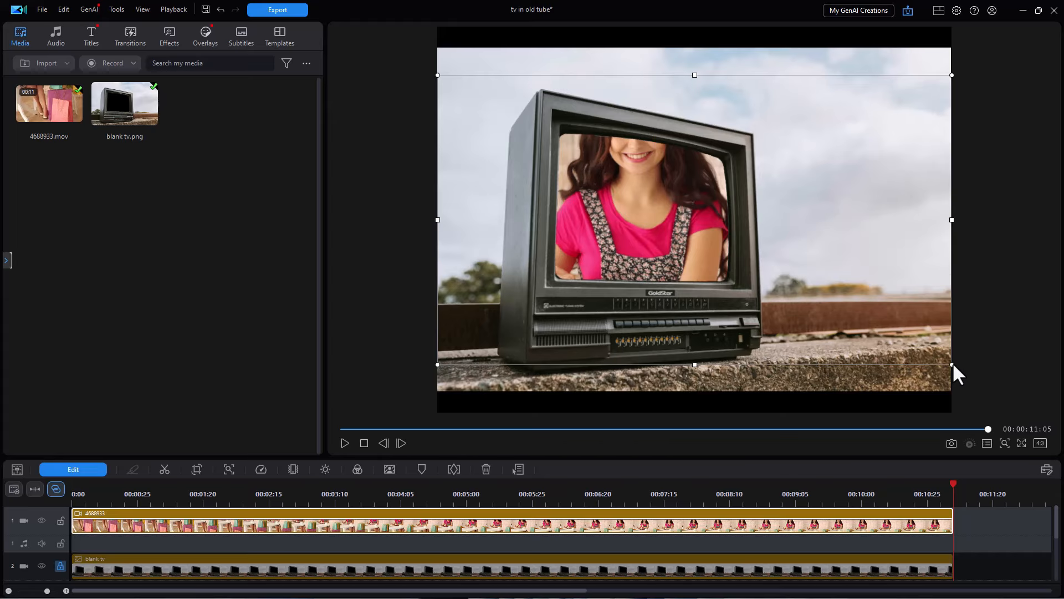
{"action": "left_click_drag", "start_coordinate": [952, 363], "coordinate": [750, 251]}
{"action": "left_click_drag", "start_coordinate": [578, 152], "coordinate": [639, 198]}
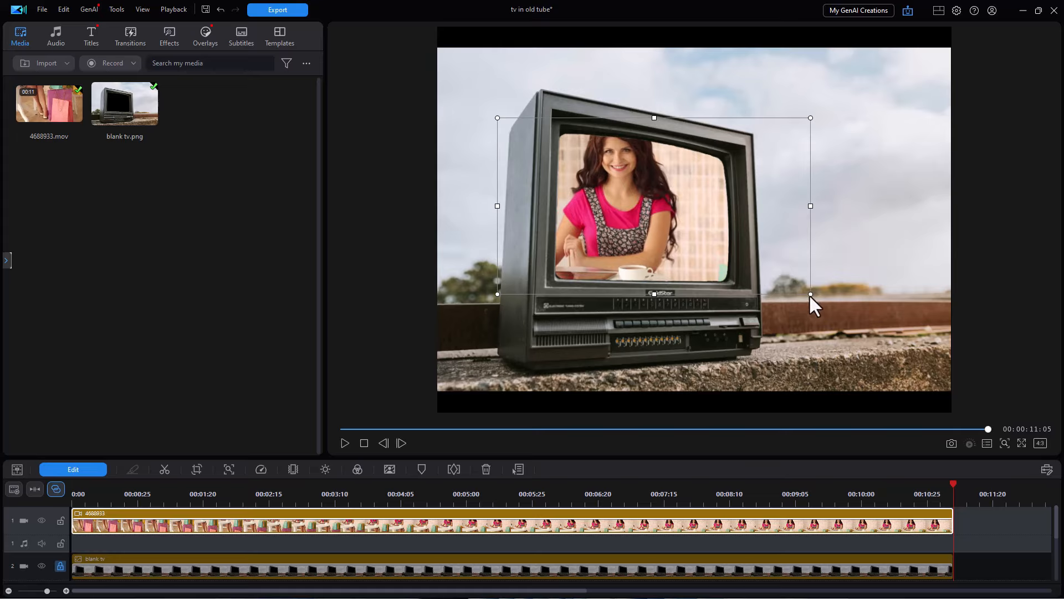
{"action": "left_click_drag", "start_coordinate": [809, 294], "coordinate": [781, 284]}
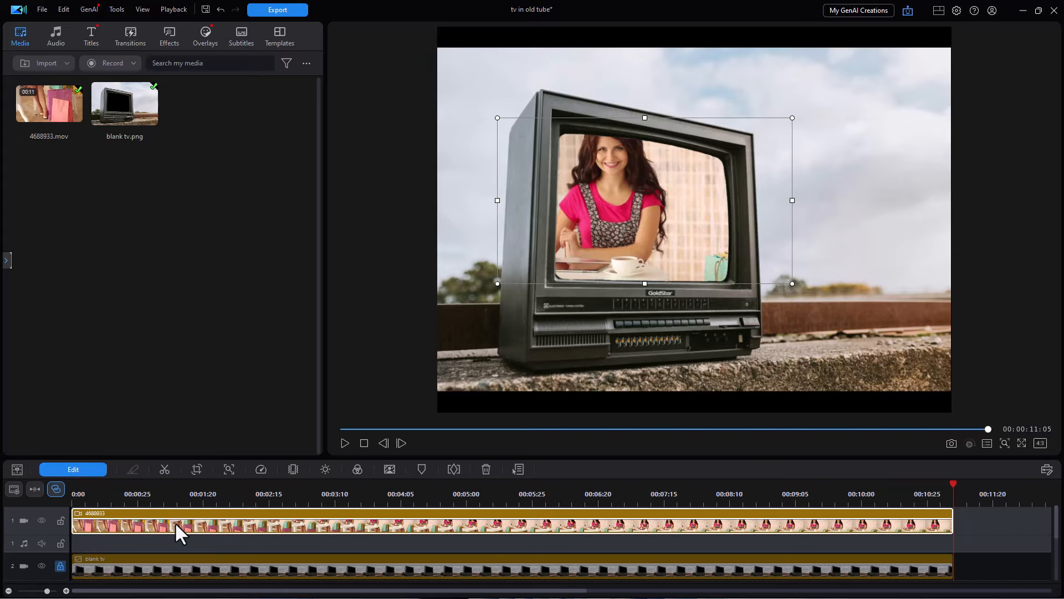
- Set the 4688933 clip's rotation to 1 to match the television's tilt
{"action": "left_click", "coordinate": [77, 470]}
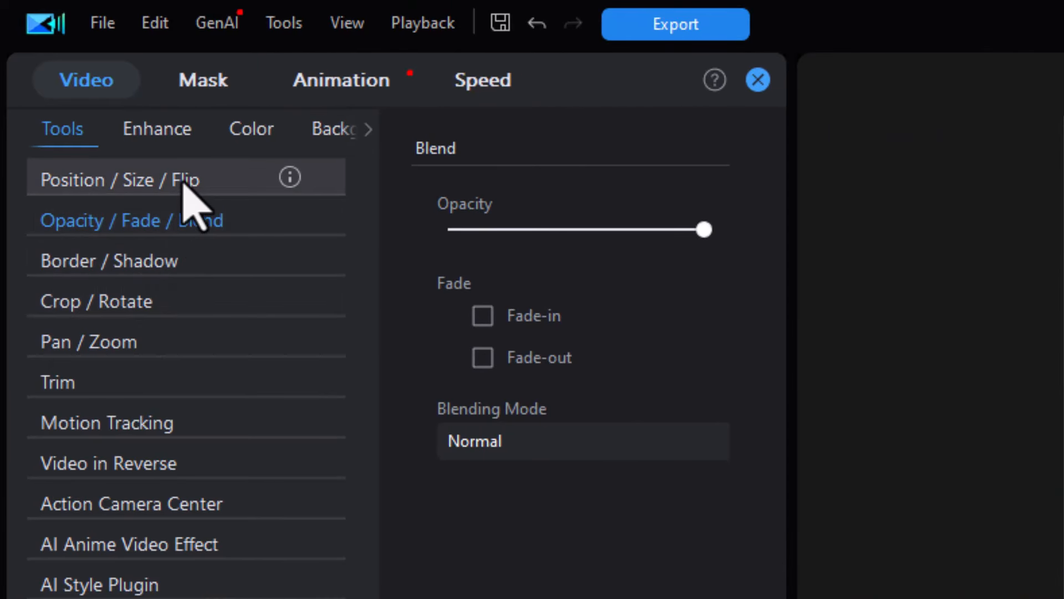
{"action": "left_click", "coordinate": [186, 181]}
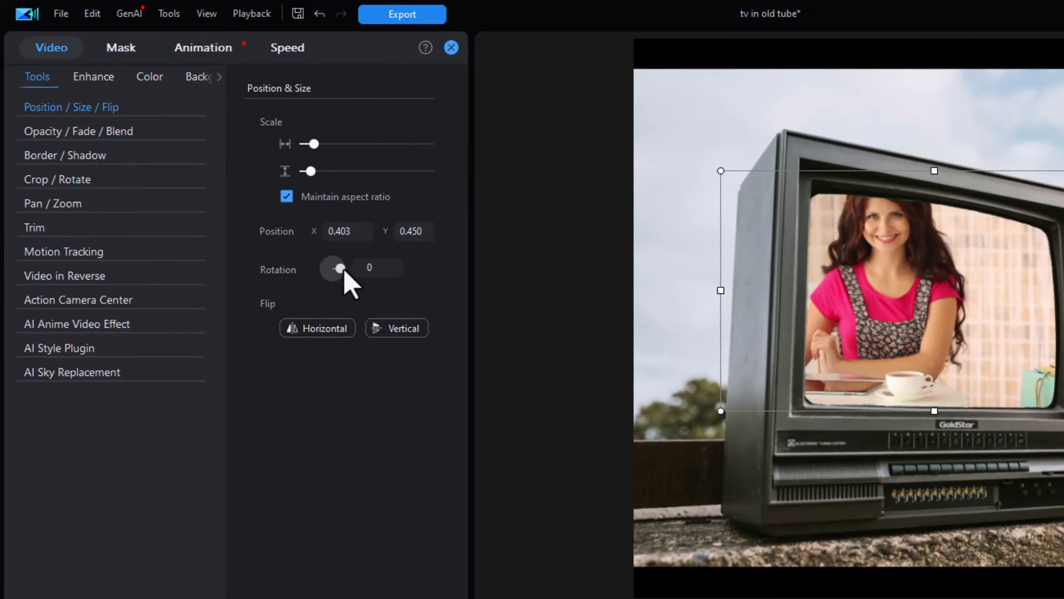
{"action": "left_click", "coordinate": [394, 262]}
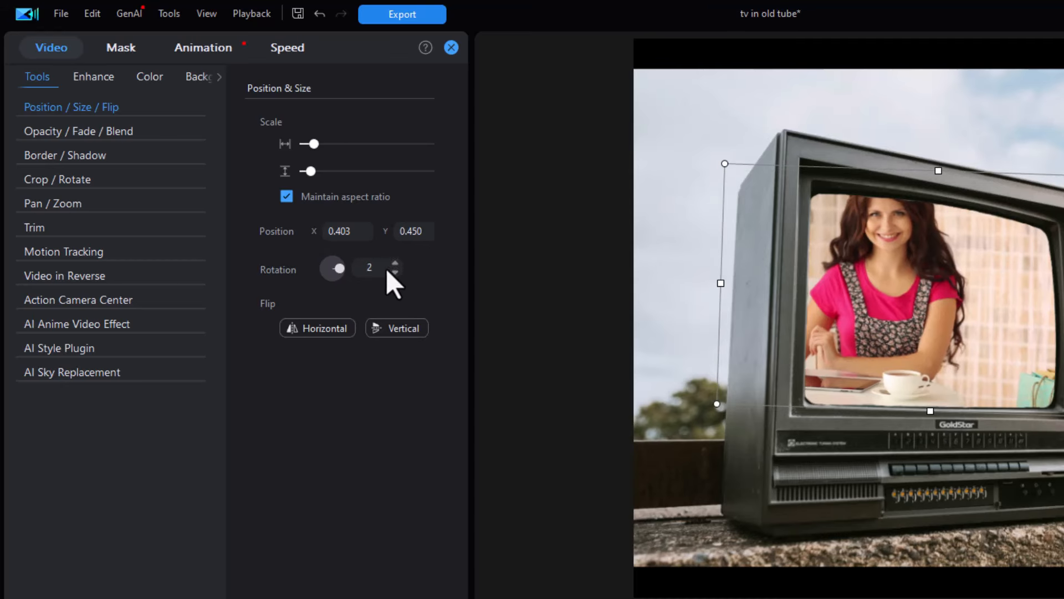
{"action": "left_click", "coordinate": [395, 272]}
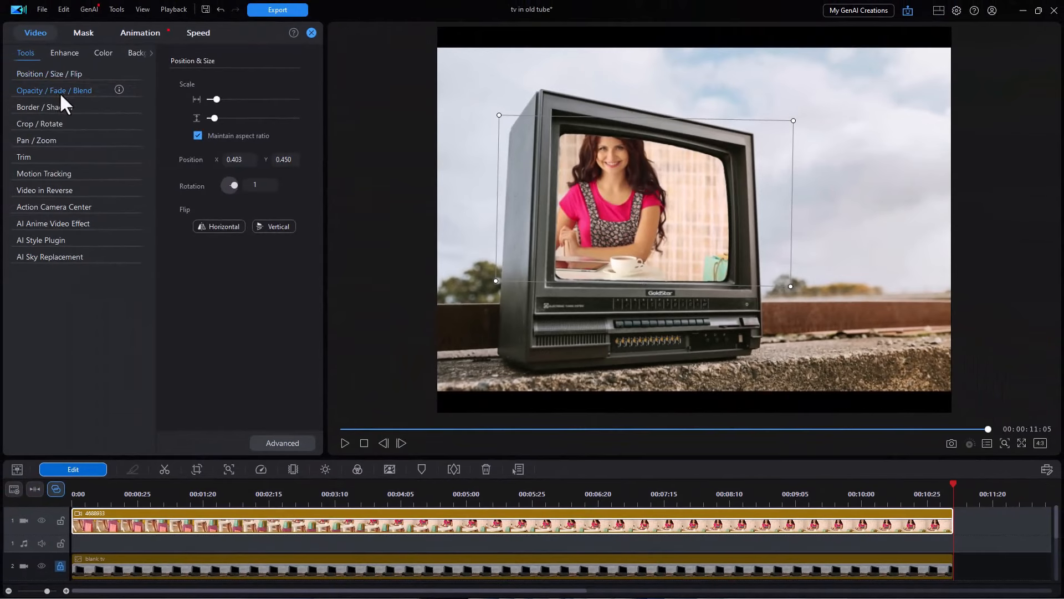
- Lower the 4688933 clip's opacity to somewhat under half and open the clip in advanced overlay editing
{"action": "left_click", "coordinate": [59, 92]}
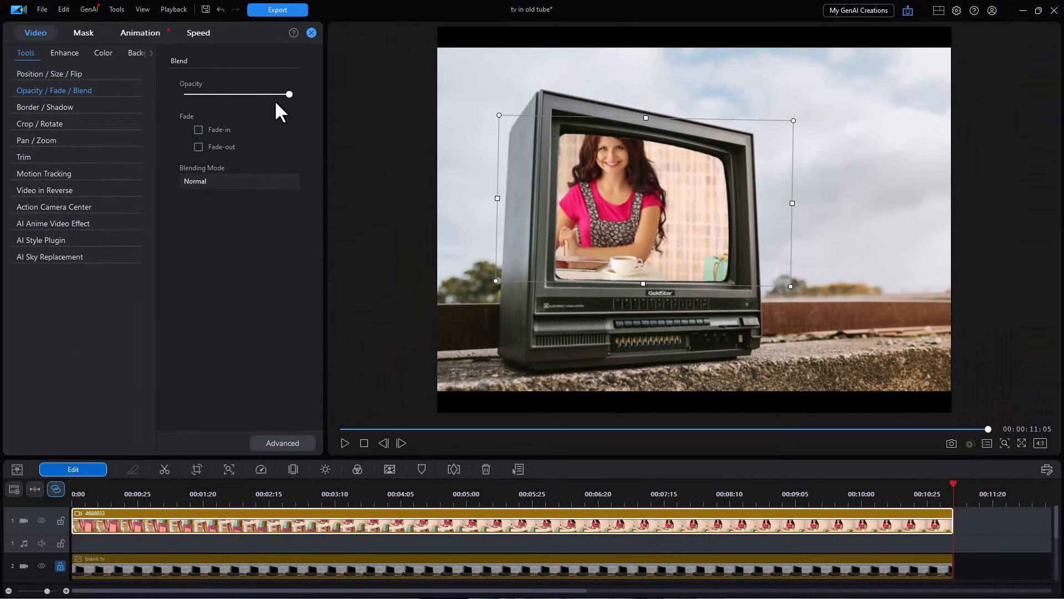
{"action": "left_click_drag", "start_coordinate": [285, 95], "coordinate": [218, 101]}
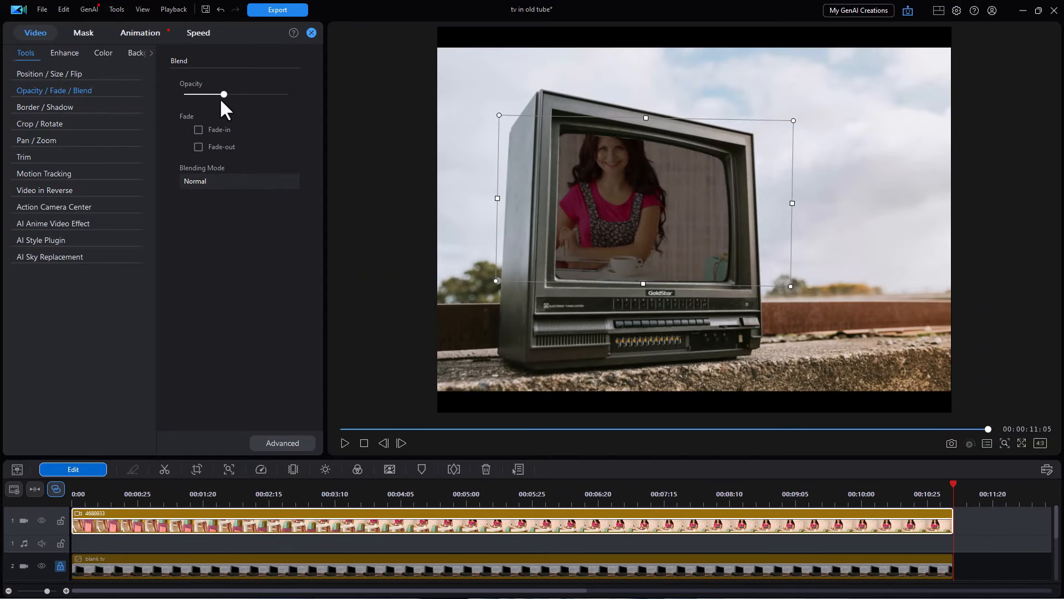
{"action": "left_click", "coordinate": [56, 72]}
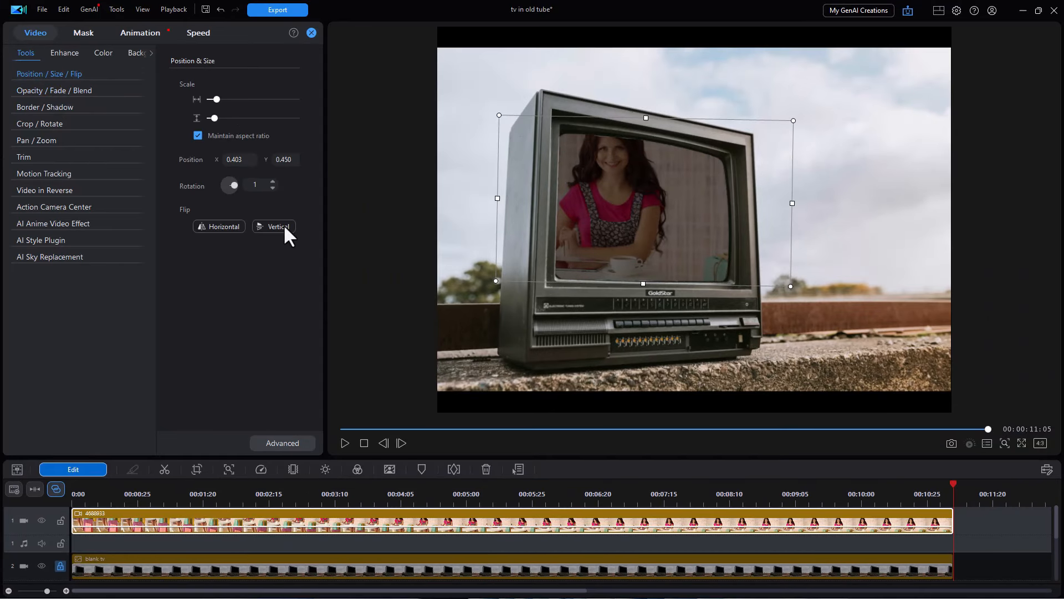
{"action": "left_click", "coordinate": [282, 443]}
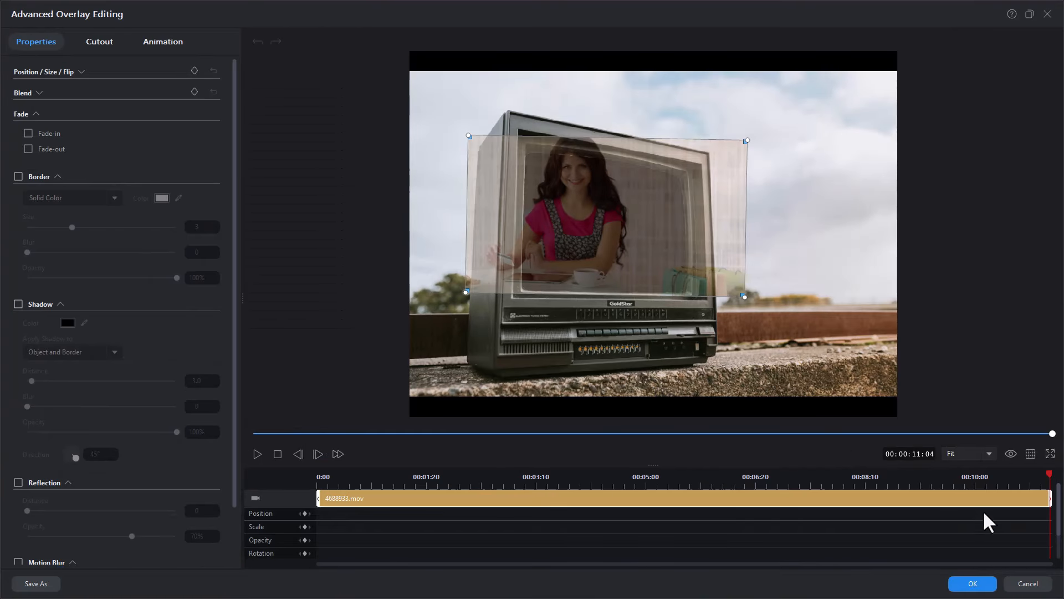
{"action": "left_click", "coordinate": [990, 454]}
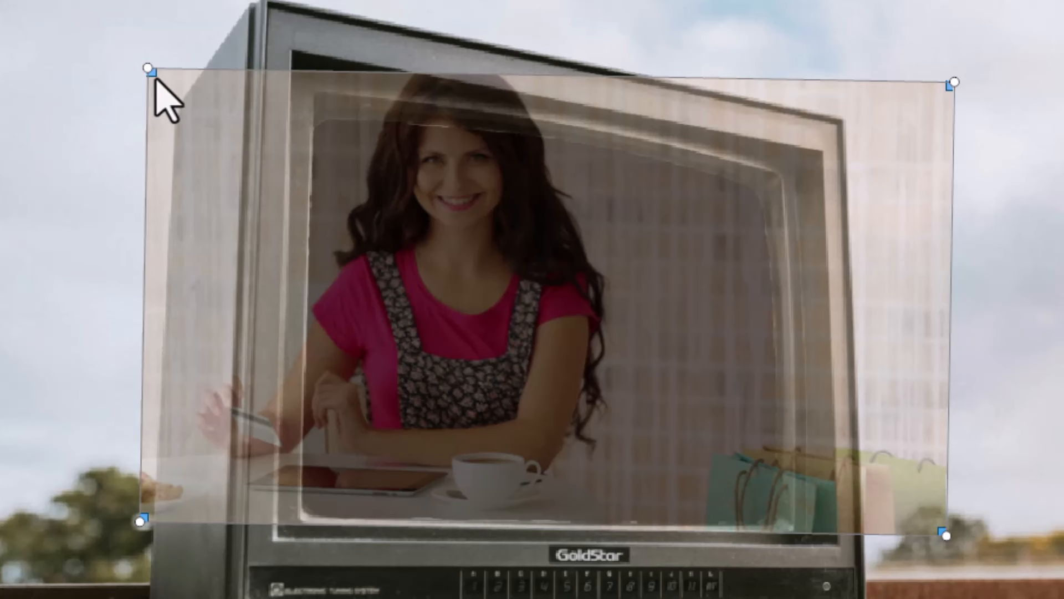
- Distort the semi-transparent clip by pulling its four corners inward to the corners of the television screen
{"action": "left_click_drag", "start_coordinate": [156, 79], "coordinate": [315, 123]}
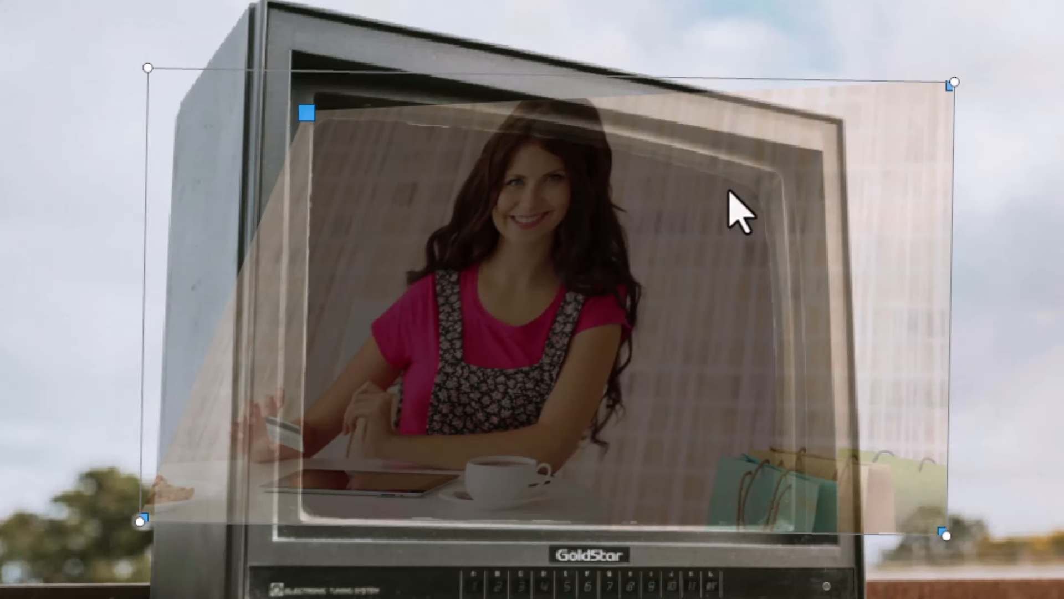
{"action": "left_click_drag", "start_coordinate": [950, 90], "coordinate": [773, 202]}
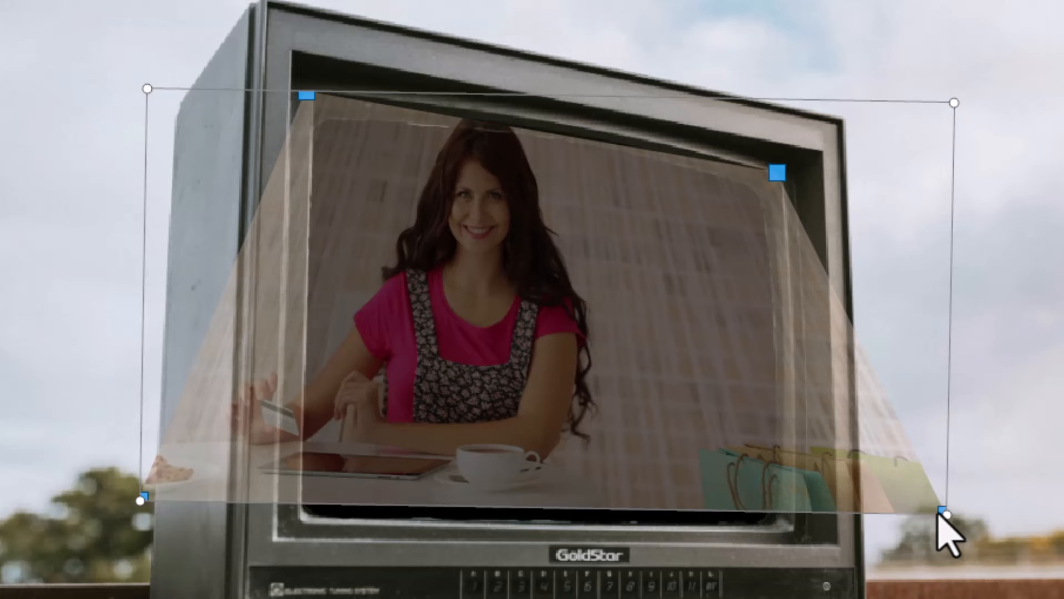
{"action": "left_click_drag", "start_coordinate": [942, 516], "coordinate": [760, 518]}
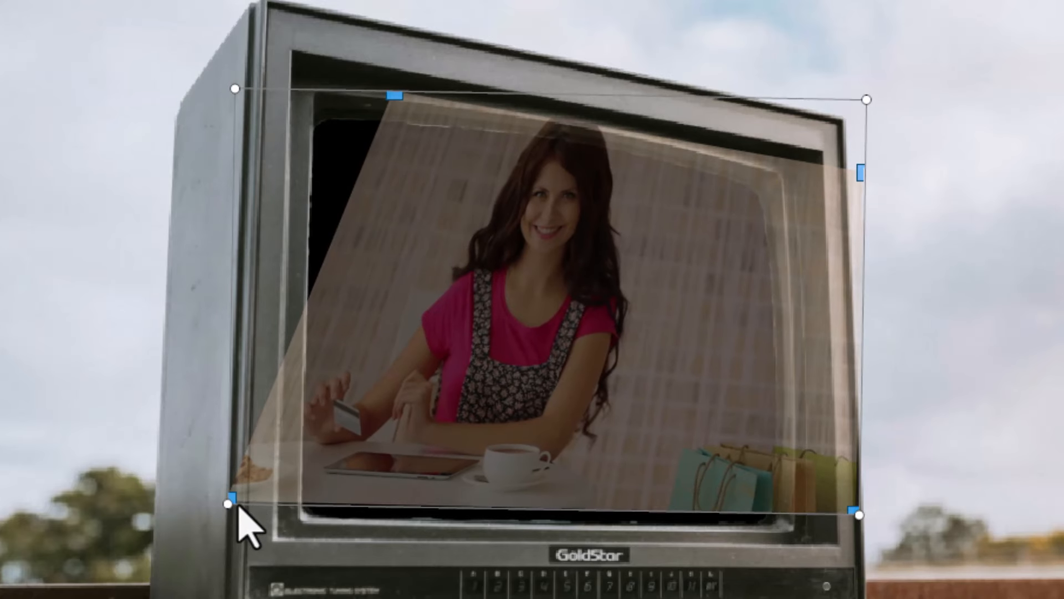
{"action": "left_click_drag", "start_coordinate": [229, 501], "coordinate": [357, 523]}
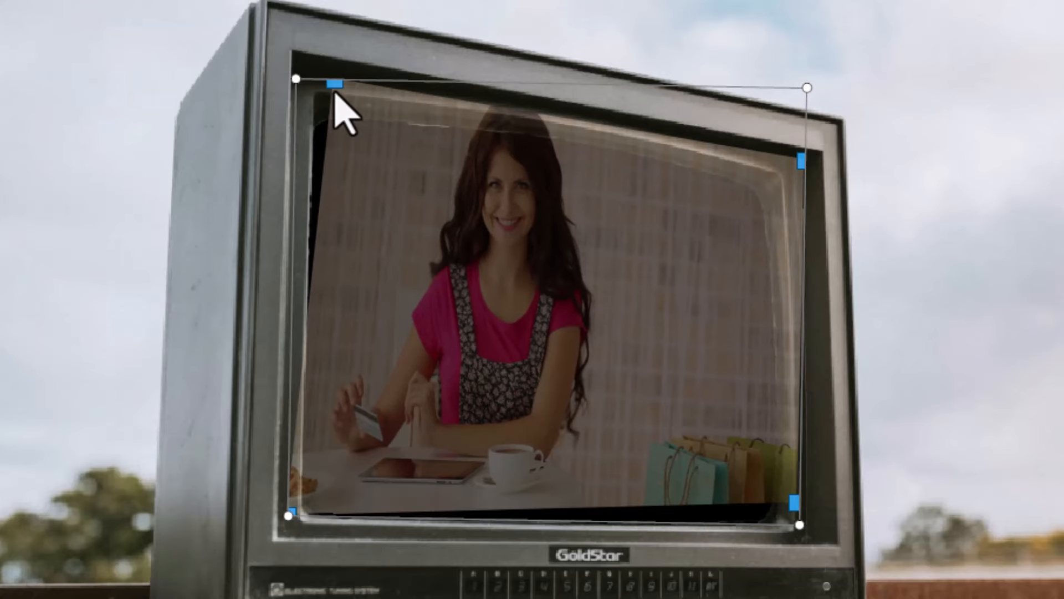
- Fine-tune the clip's distorted corners so the picture covers the whole screen opening and follows its perspective
{"action": "left_click_drag", "start_coordinate": [333, 85], "coordinate": [325, 92]}
{"action": "left_click_drag", "start_coordinate": [314, 101], "coordinate": [310, 97]}
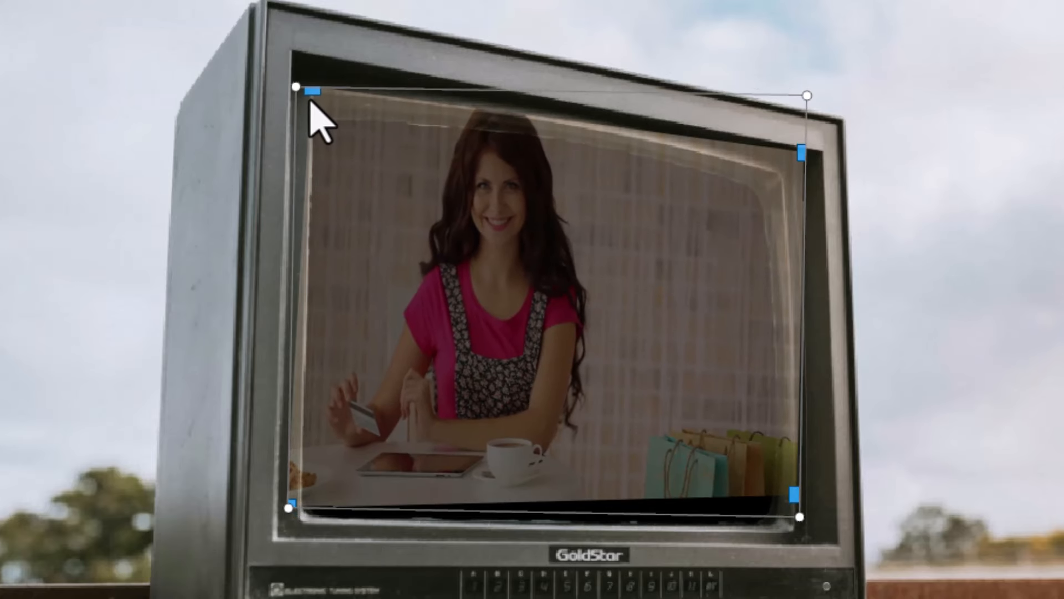
{"action": "left_click_drag", "start_coordinate": [795, 495], "coordinate": [789, 528]}
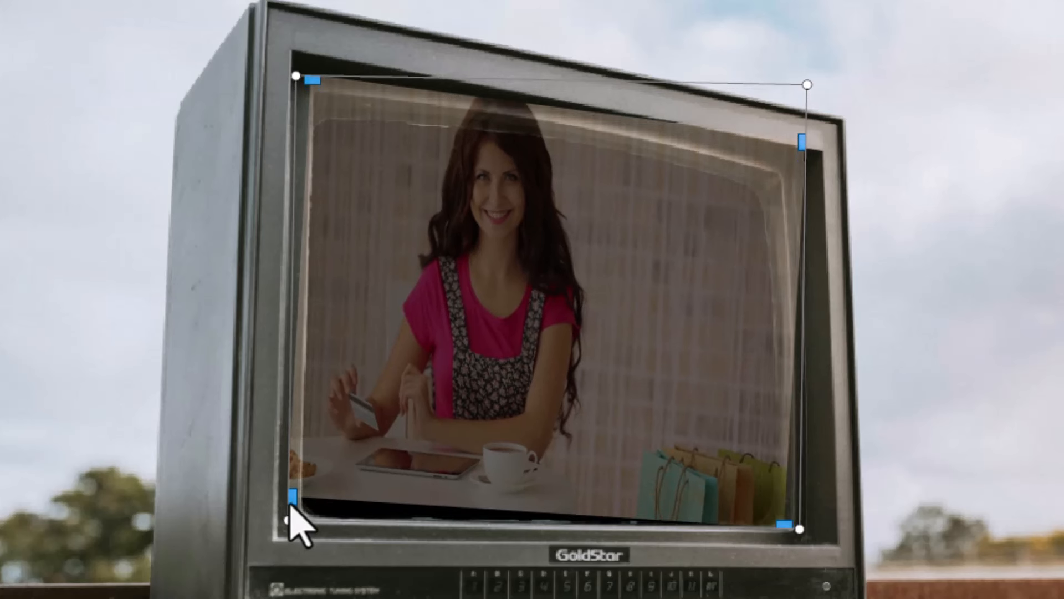
{"action": "left_click_drag", "start_coordinate": [294, 509], "coordinate": [303, 521]}
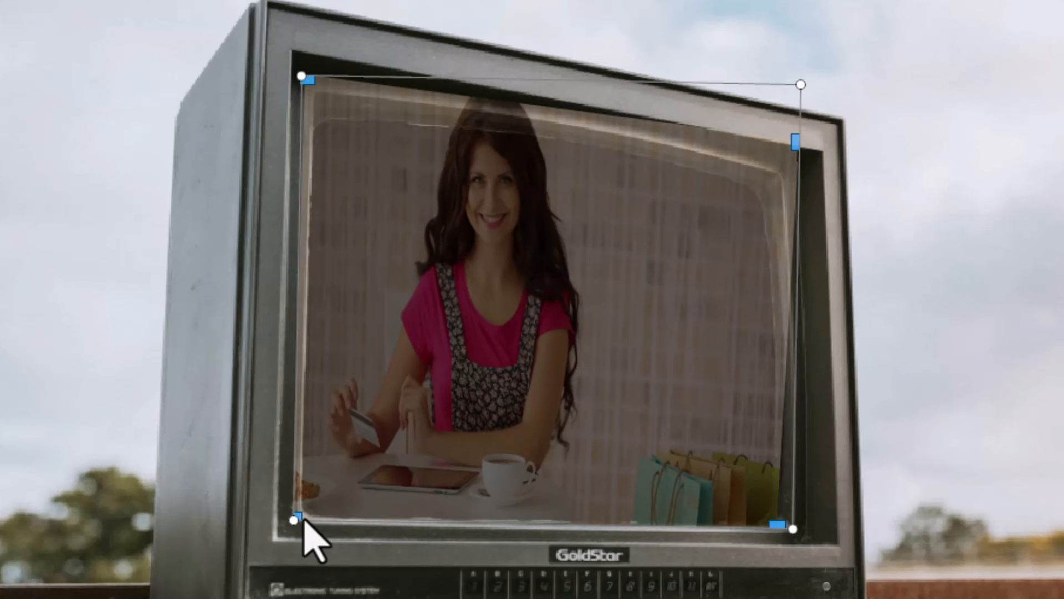
{"action": "left_click_drag", "start_coordinate": [792, 147], "coordinate": [773, 172]}
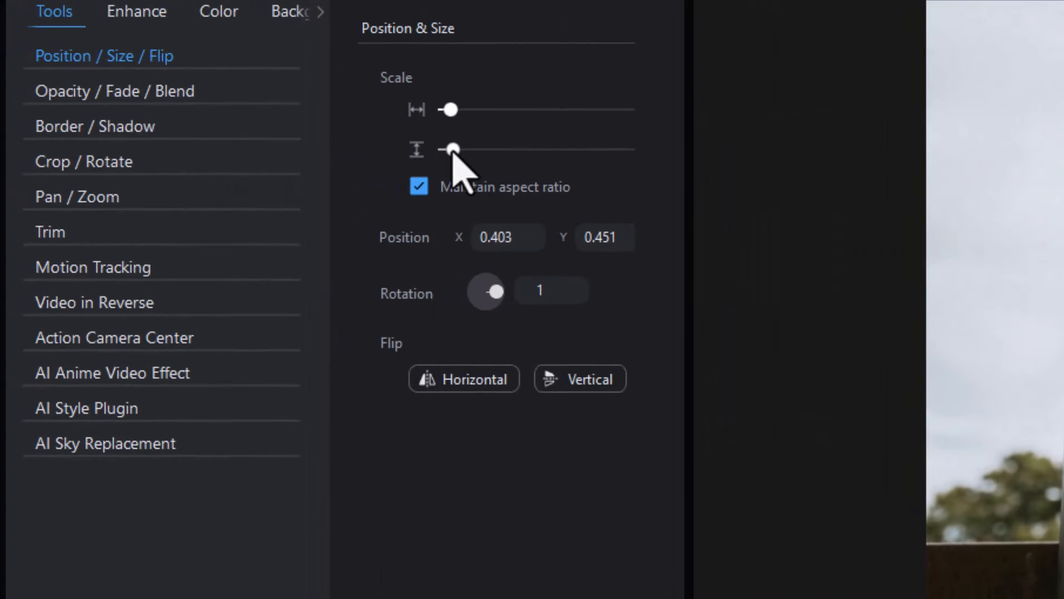
- Restore the 4688933 clip to full opacity and play the result in the preview
{"action": "left_click", "coordinate": [55, 99]}
{"action": "left_click_drag", "start_coordinate": [472, 110], "coordinate": [661, 123]}
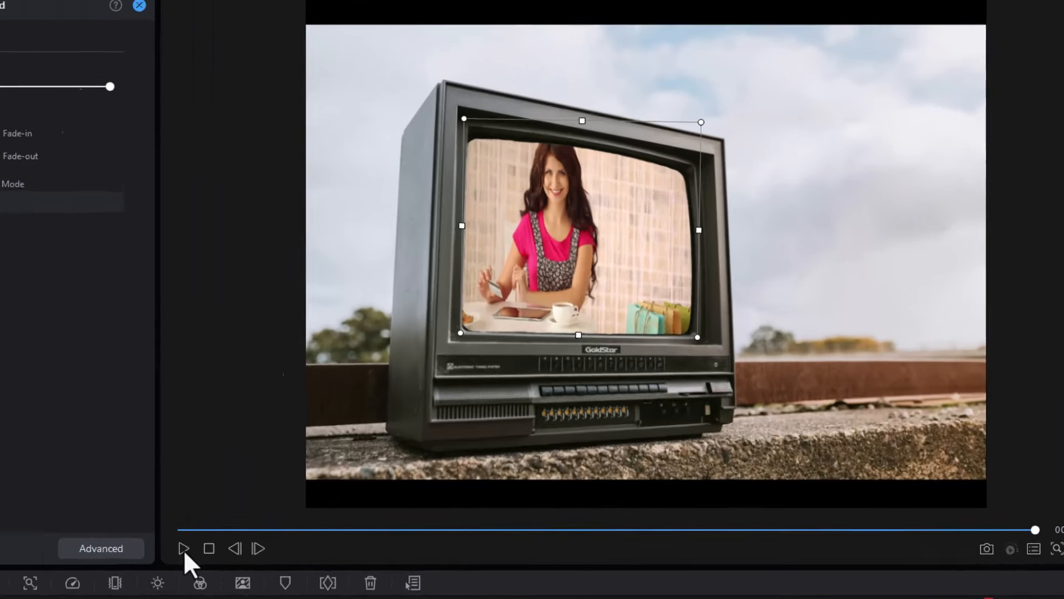
{"action": "left_click", "coordinate": [344, 443]}
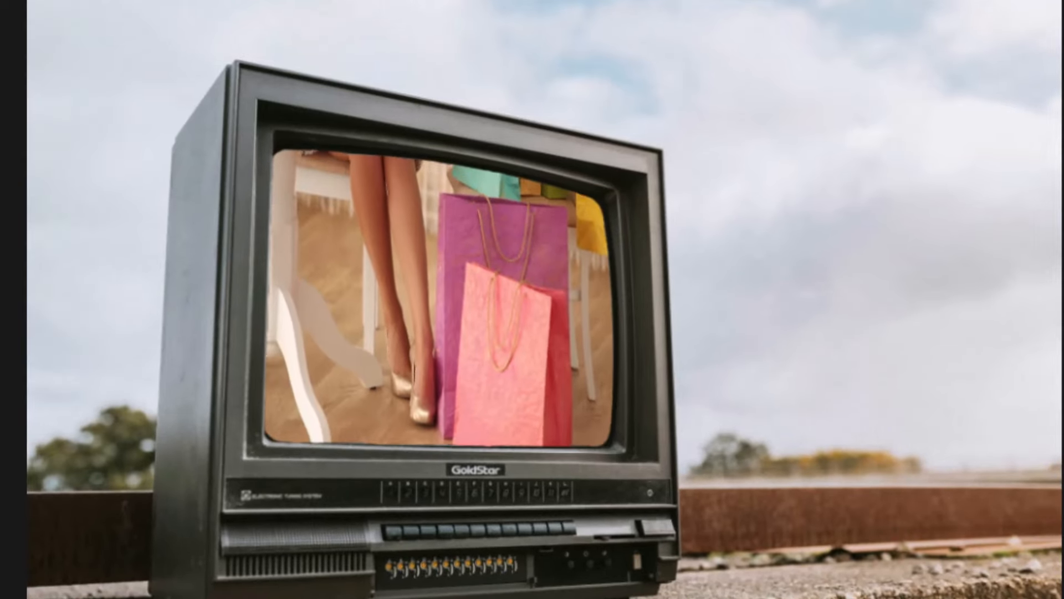